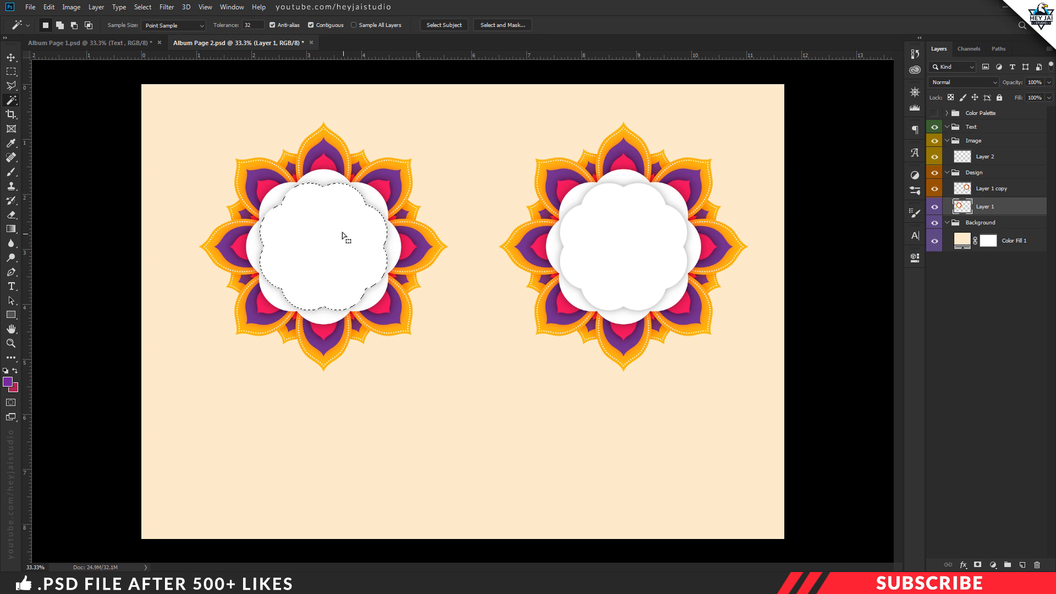
# Fill the selected centre of the left flower with black on Layer 2 and clear the selection.
pyautogui.click(992, 158)
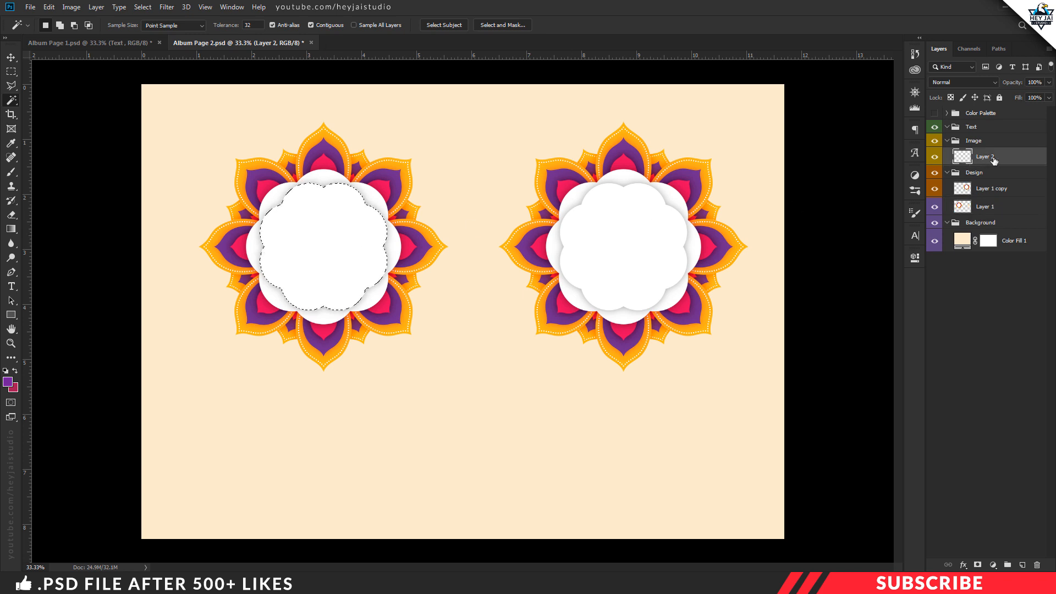
pyautogui.click(8, 382)
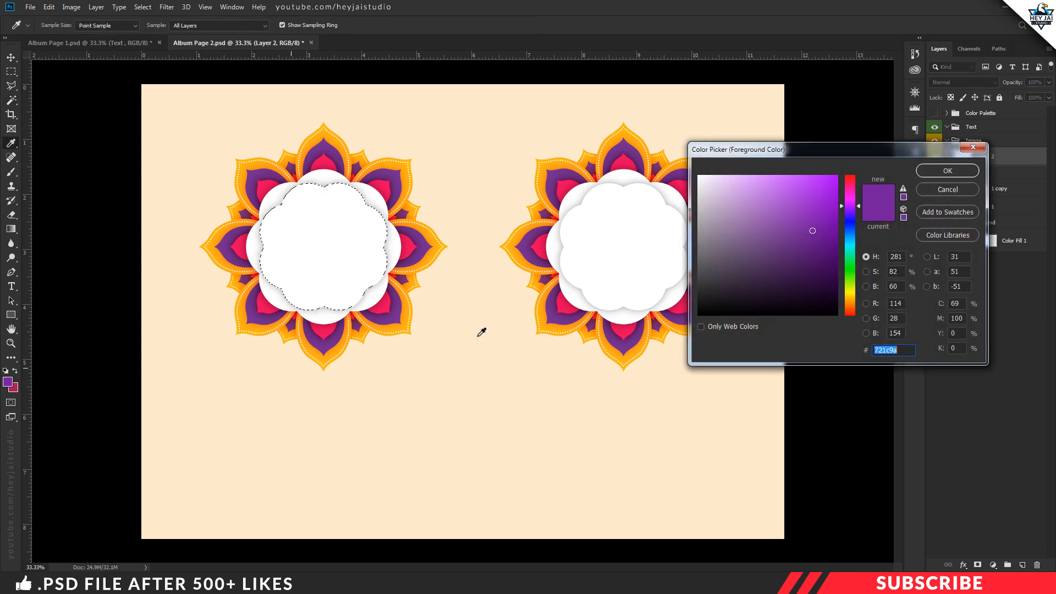
pyautogui.click(946, 170)
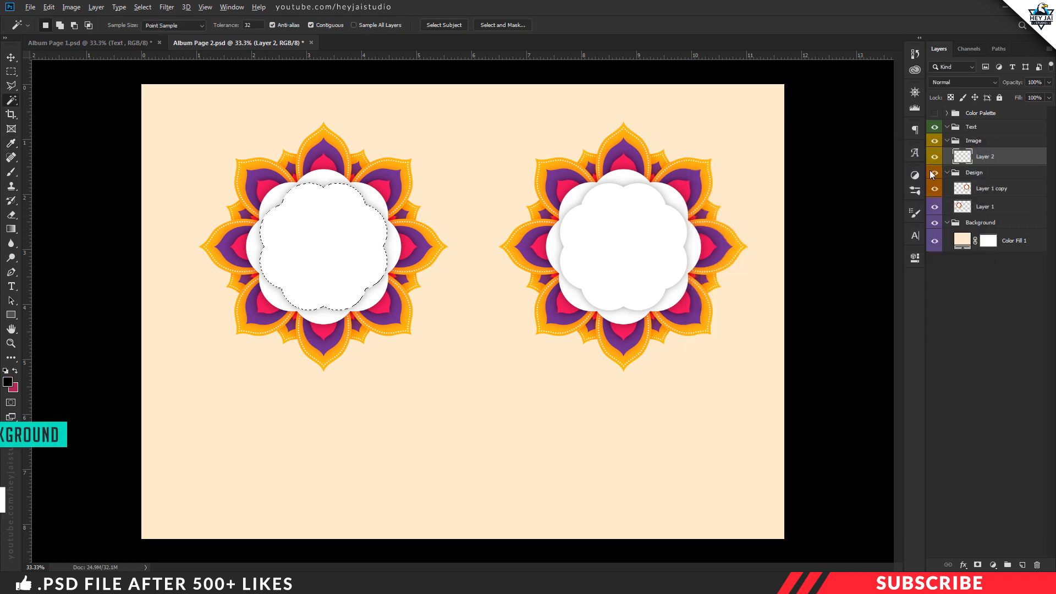
pyautogui.hotkey('alt', 'BackSpace')
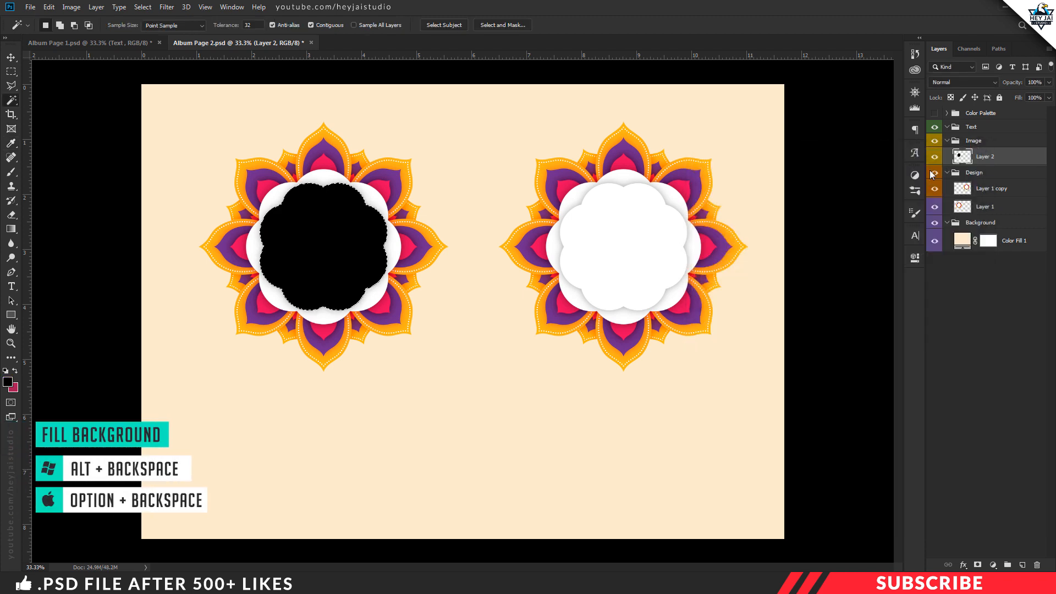
pyautogui.hotkey('ctrl', 'd')
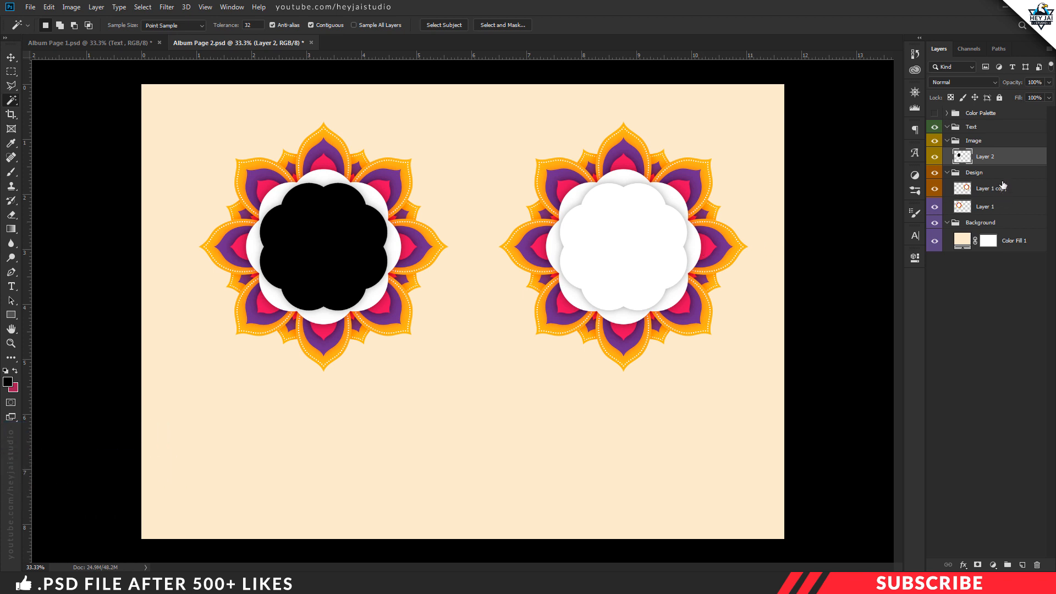
# Add a new layer in the Image group and fill the right flower's white scalloped centre with black on it.
pyautogui.click(1021, 565)
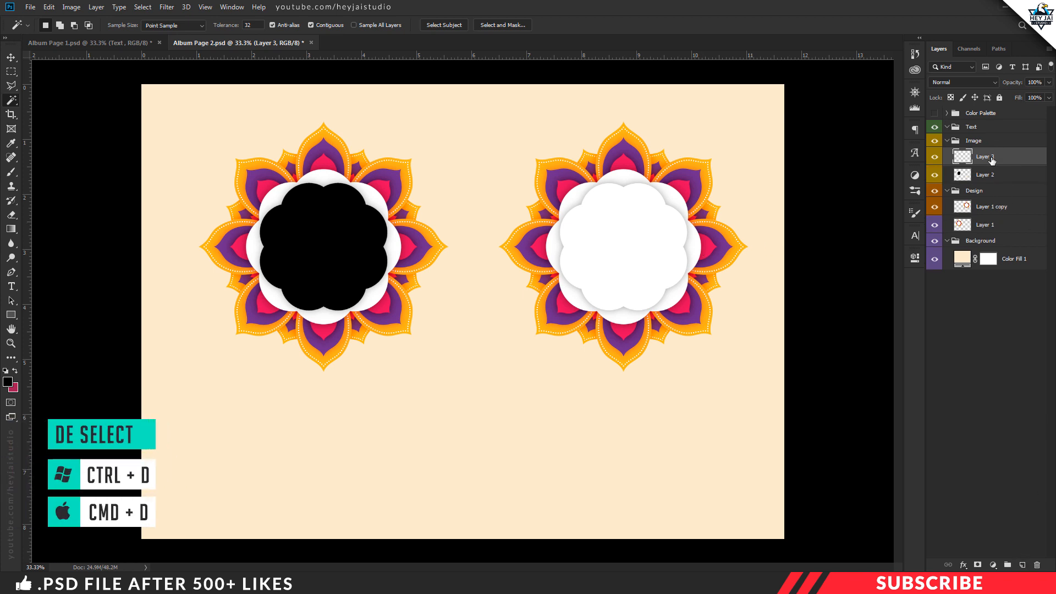
pyautogui.click(986, 213)
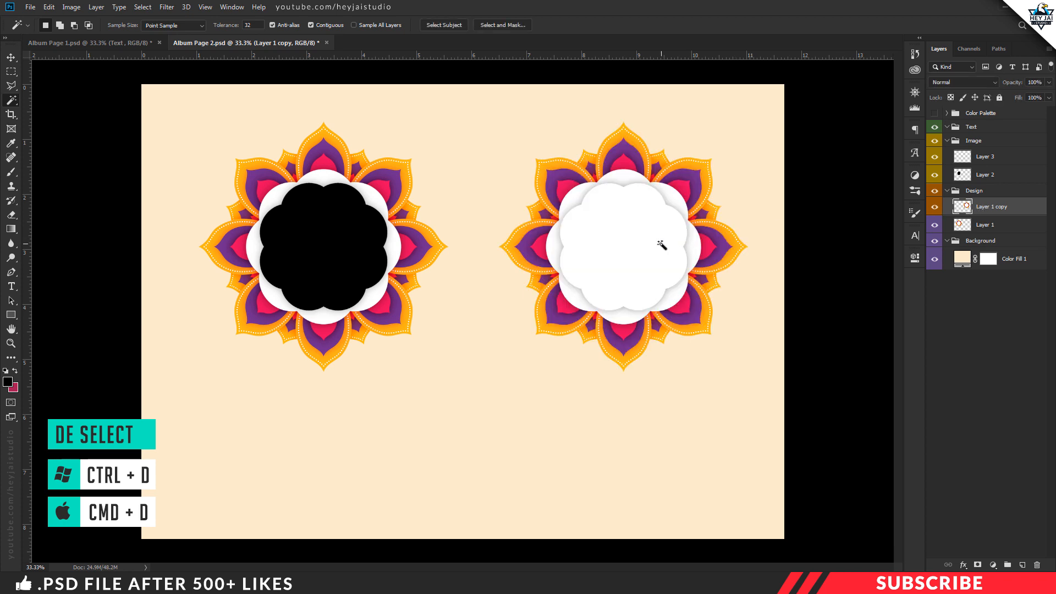
pyautogui.click(638, 236)
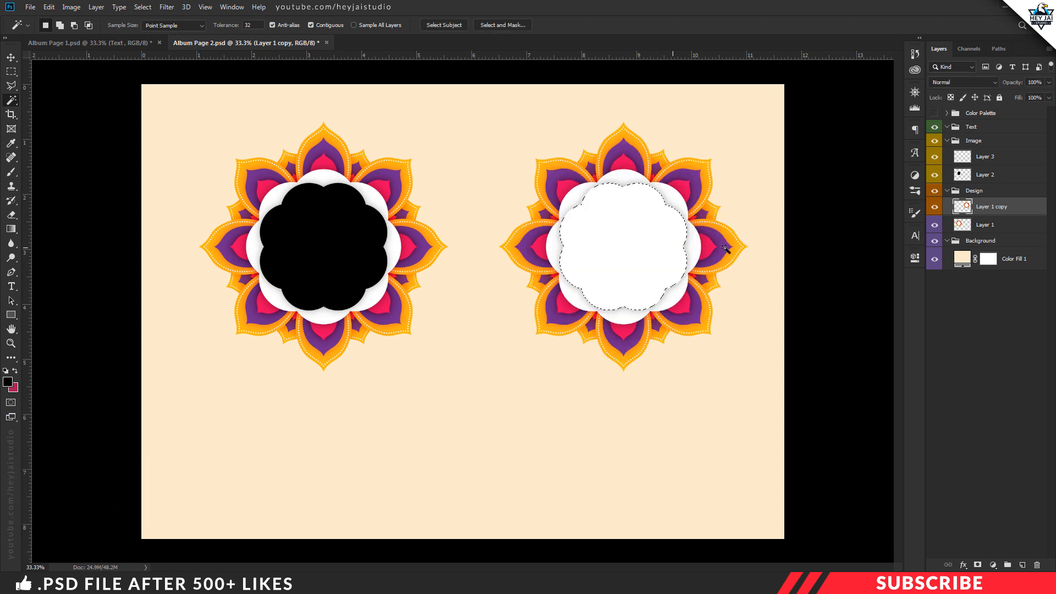
pyautogui.click(990, 158)
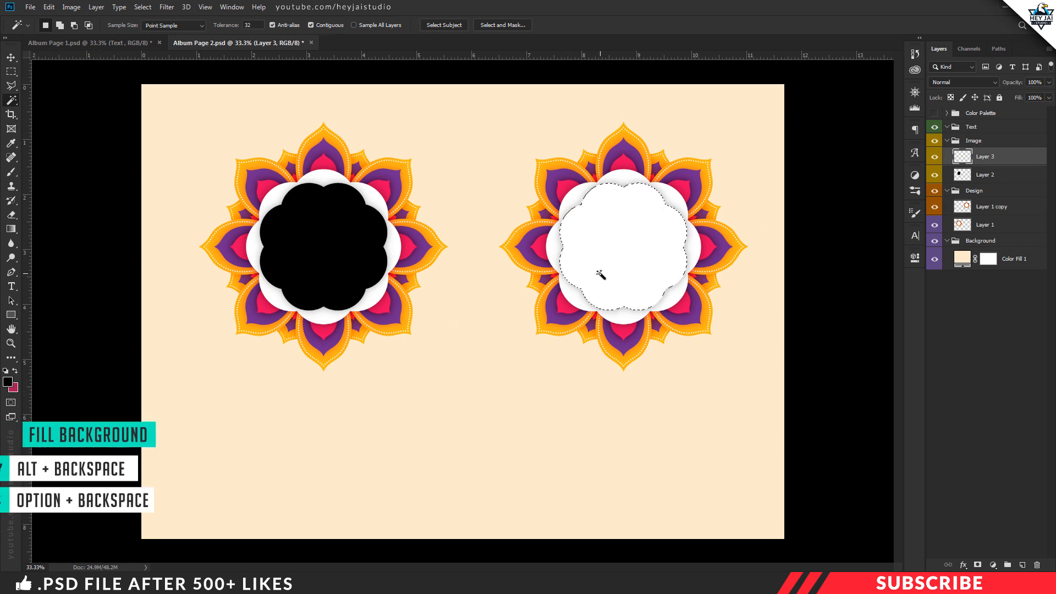
pyautogui.hotkey('alt', 'BackSpace')
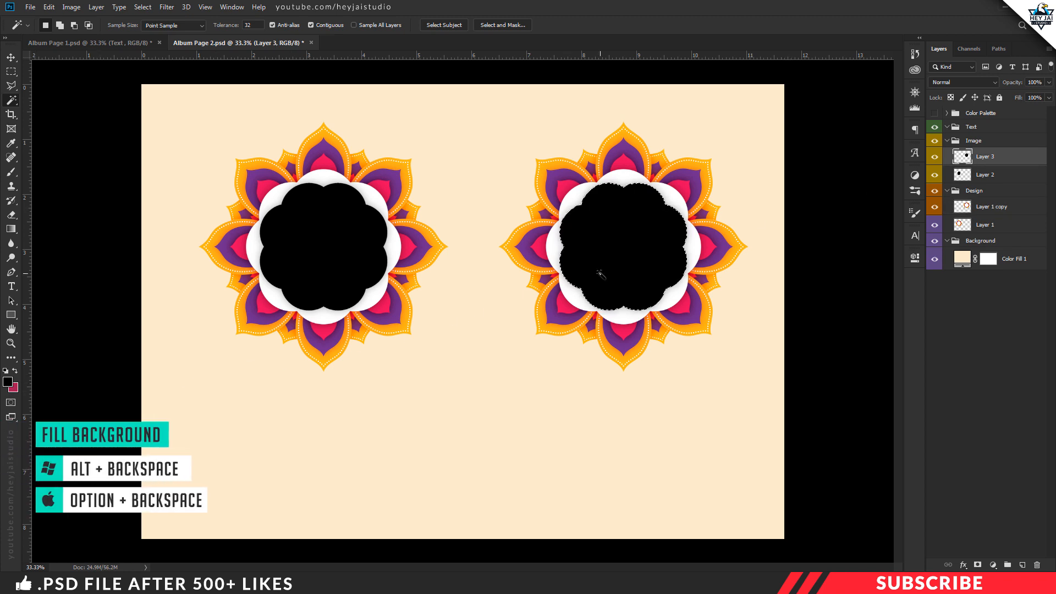
pyautogui.hotkey('ctrl', 'd')
# Open Image 2 from the Project File folder, copy the groom photo into Album Page 2 and close the source image.
pyautogui.press('v')
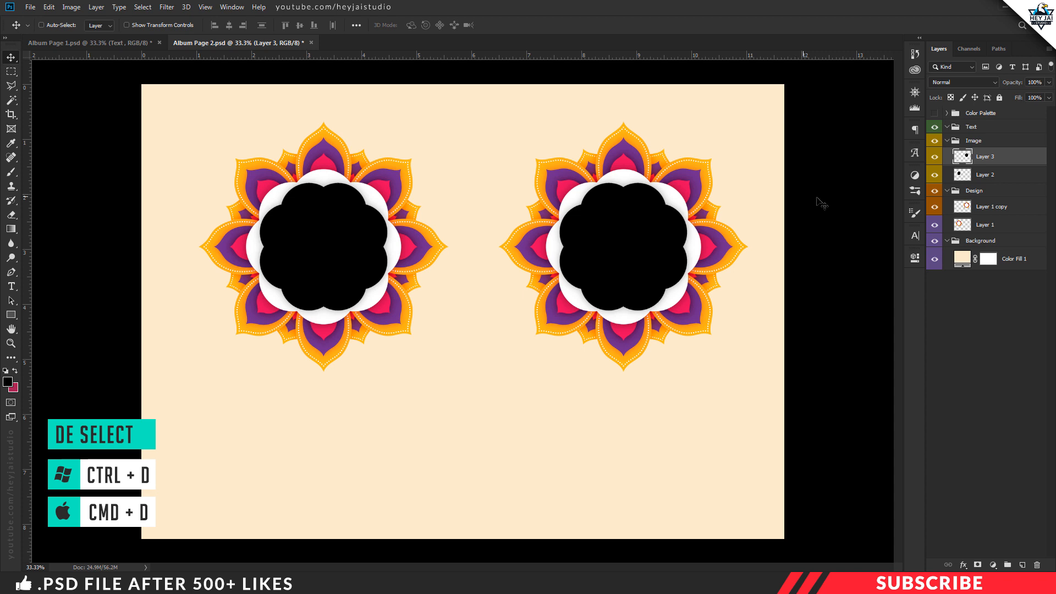
pyautogui.moveTo(278, 583)
pyautogui.click(247, 525)
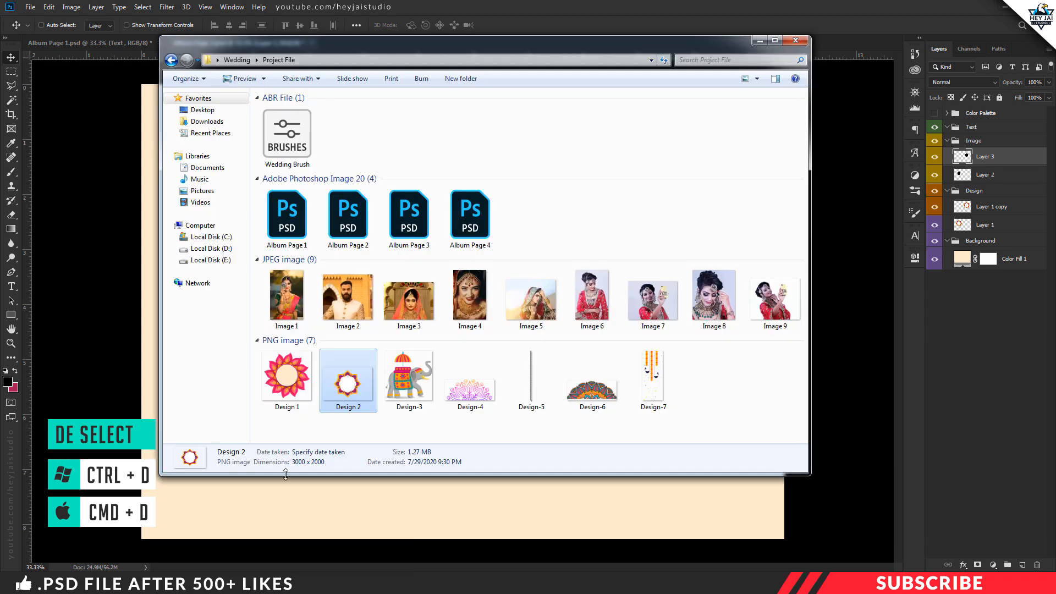
pyautogui.rightClick(337, 297)
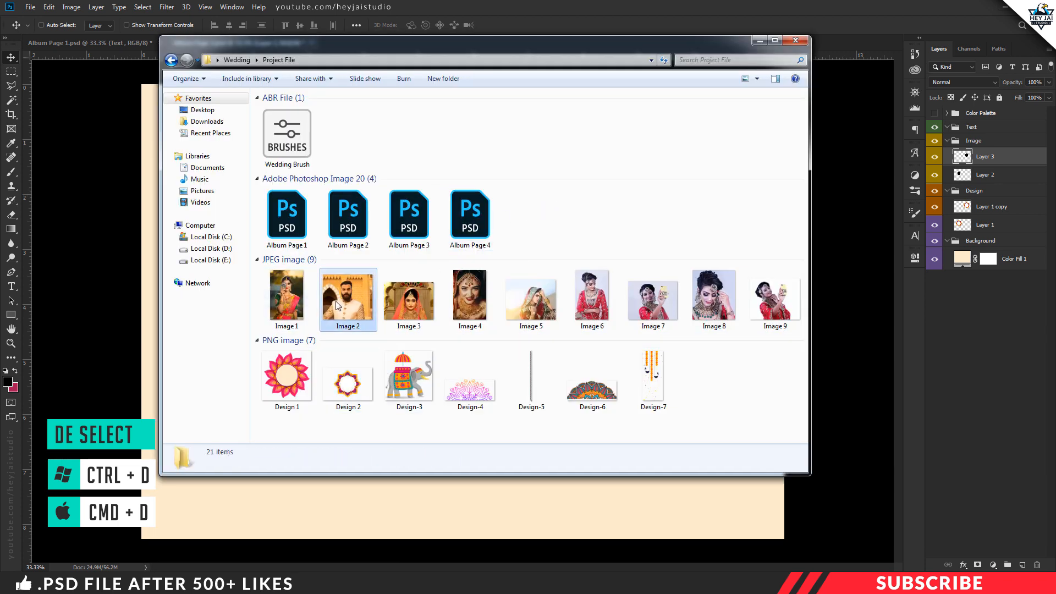
pyautogui.moveTo(397, 385)
pyautogui.click(525, 383)
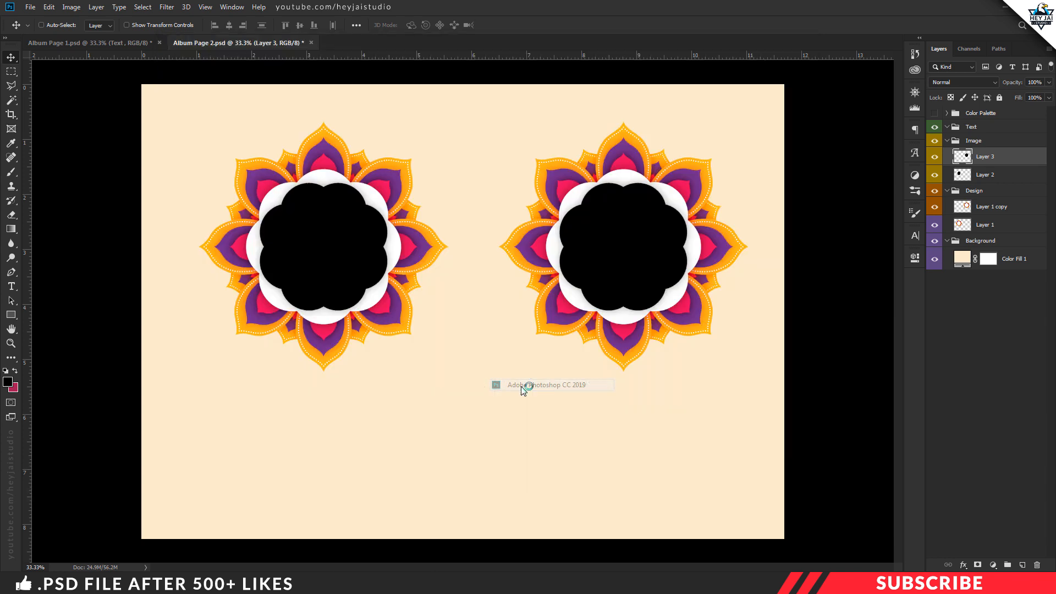
pyautogui.moveTo(364, 47); pyautogui.dragTo(412, 160)
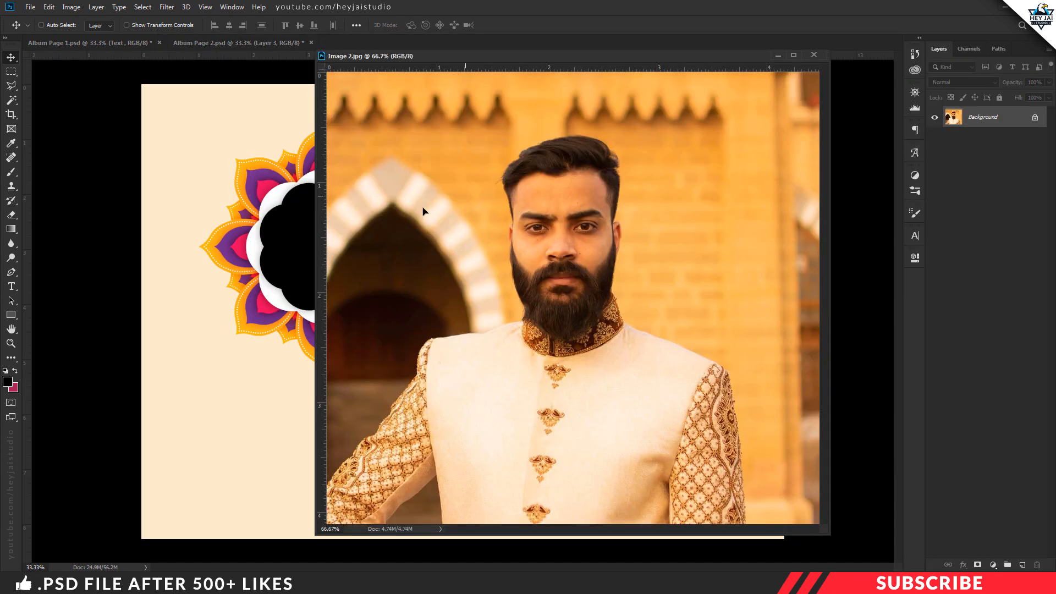
pyautogui.moveTo(424, 212); pyautogui.dragTo(310, 208)
pyautogui.click(813, 55)
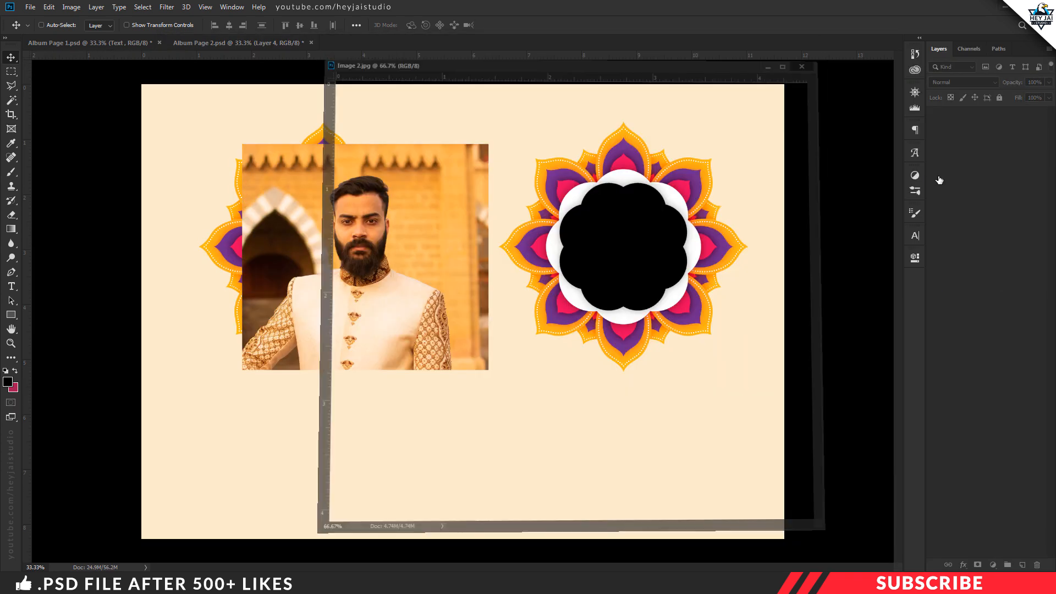
# Place the groom photo layer directly above Layer 2 and clip it to the left black shape.
pyautogui.moveTo(993, 160); pyautogui.dragTo(960, 188)
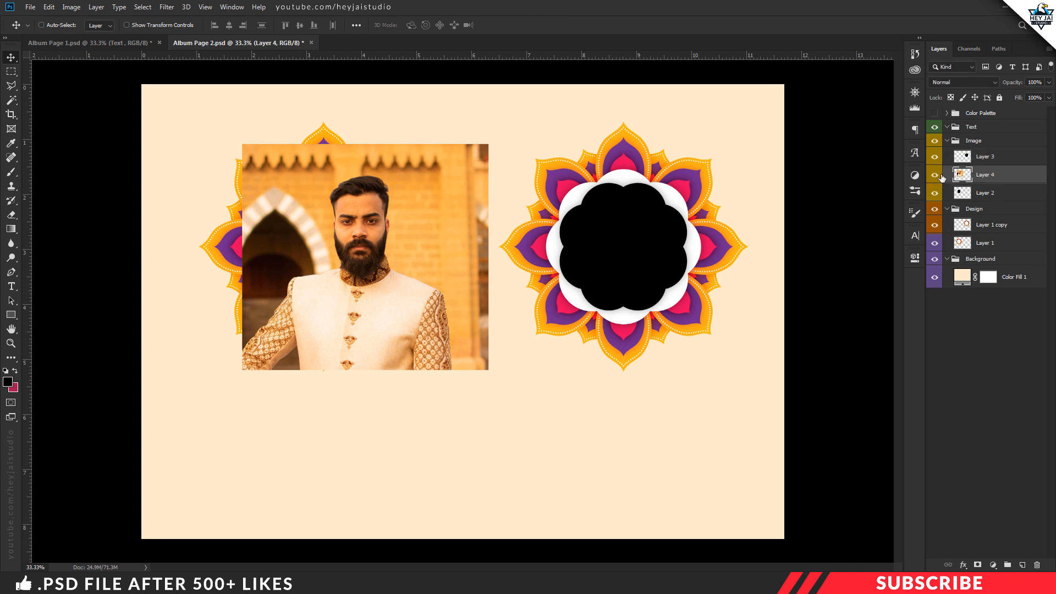
pyautogui.rightClick(1010, 179)
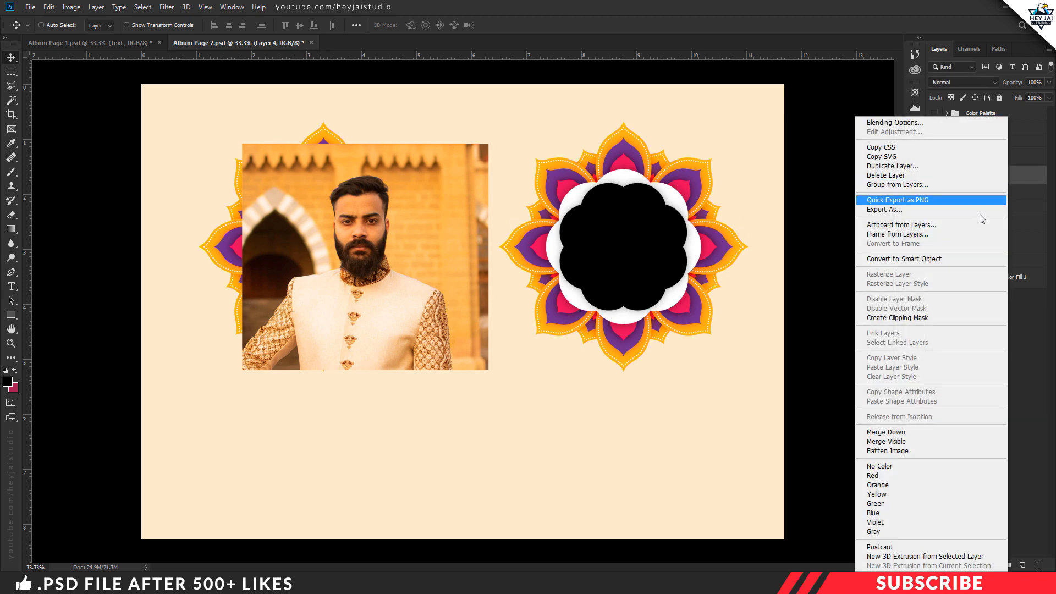
pyautogui.click(905, 316)
# Scale down and position the groom photo so his face sits centred in the left flower.
pyautogui.hotkey('ctrl', 't')
pyautogui.moveTo(446, 275); pyautogui.dragTo(412, 293)
pyautogui.moveTo(454, 387); pyautogui.dragTo(441, 375)
pyautogui.moveTo(393, 321); pyautogui.dragTo(397, 325)
pyautogui.press('Return')
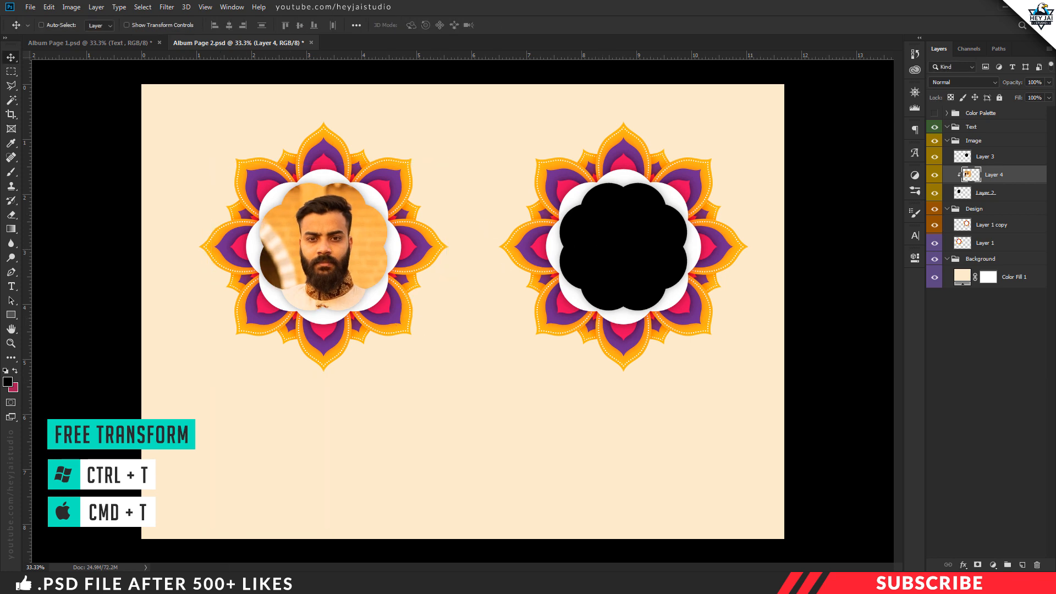
# Open Image 3 from the Project File folder, copy the bride photo into Album Page 2 and close the source image.
pyautogui.moveTo(278, 584)
pyautogui.click(217, 527)
pyautogui.rightClick(405, 309)
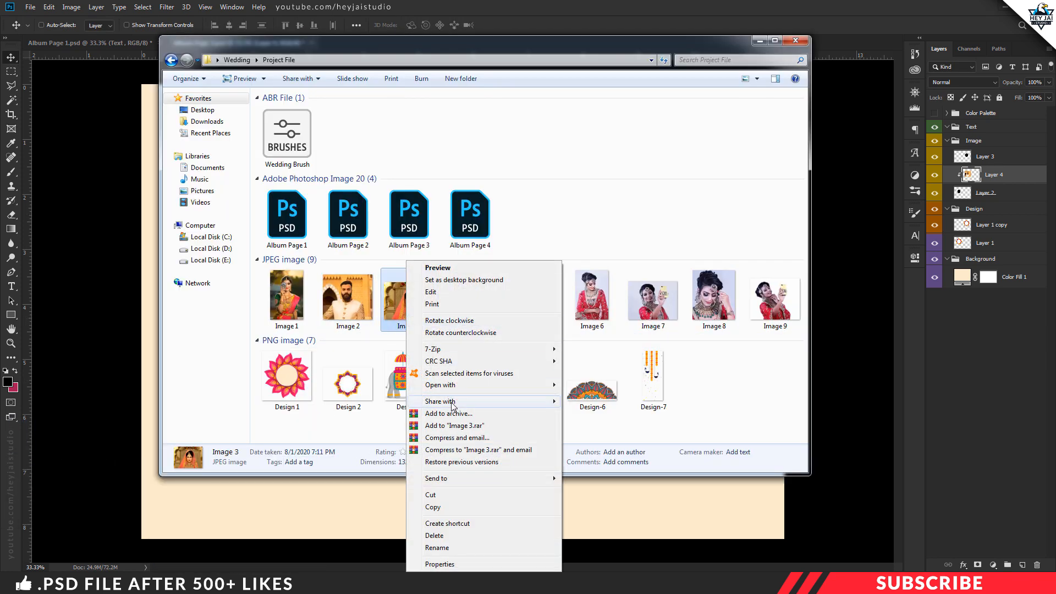
pyautogui.moveTo(460, 387)
pyautogui.click(615, 385)
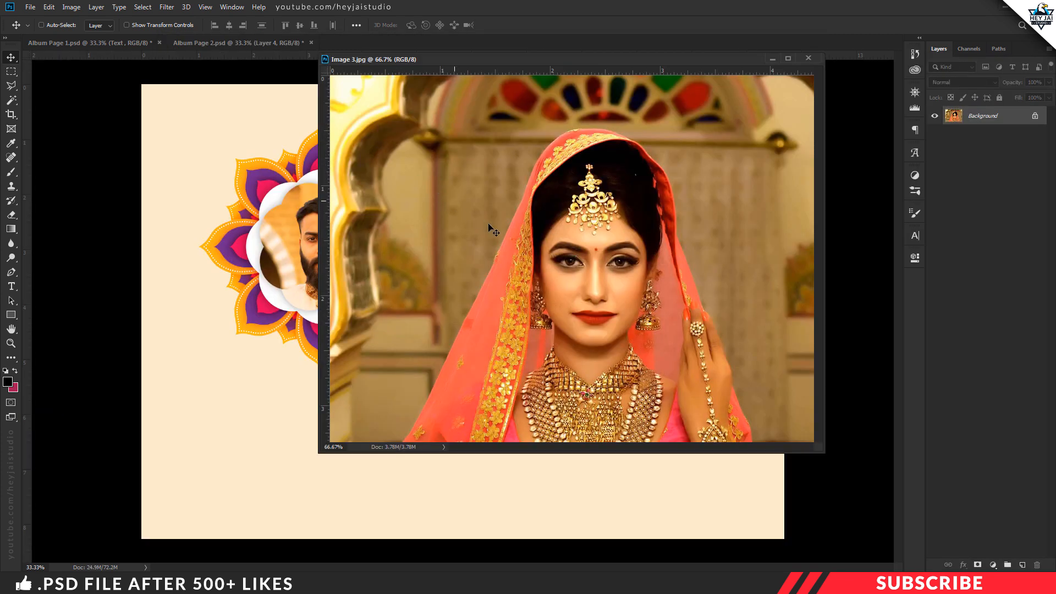
pyautogui.moveTo(490, 224); pyautogui.dragTo(266, 349)
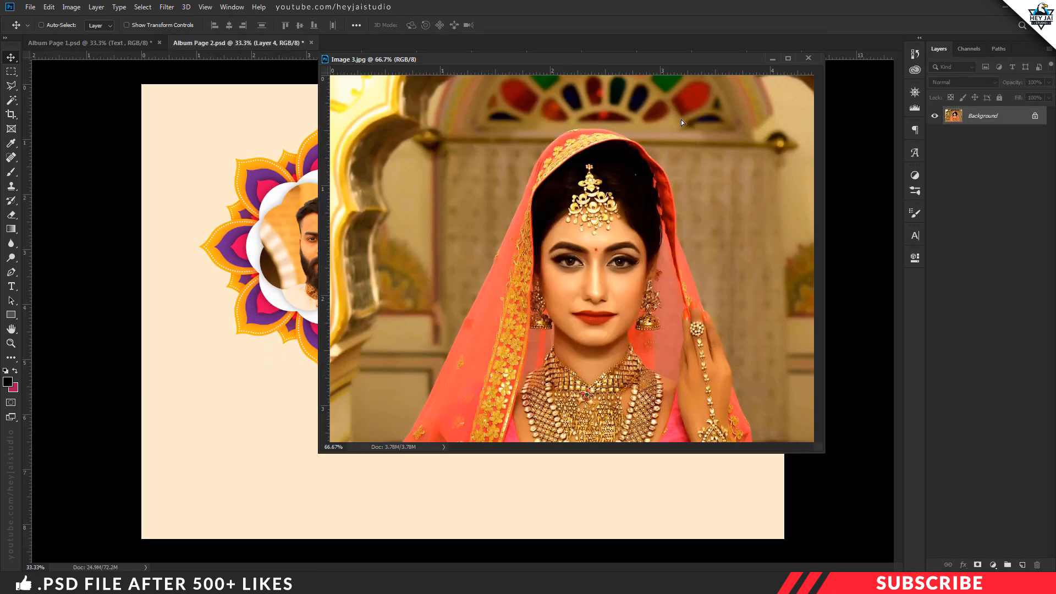
pyautogui.click(803, 59)
# Stack the bride photo above Layer 3, move it over the right flower and clip it to the black shape.
pyautogui.moveTo(987, 176); pyautogui.dragTo(989, 161)
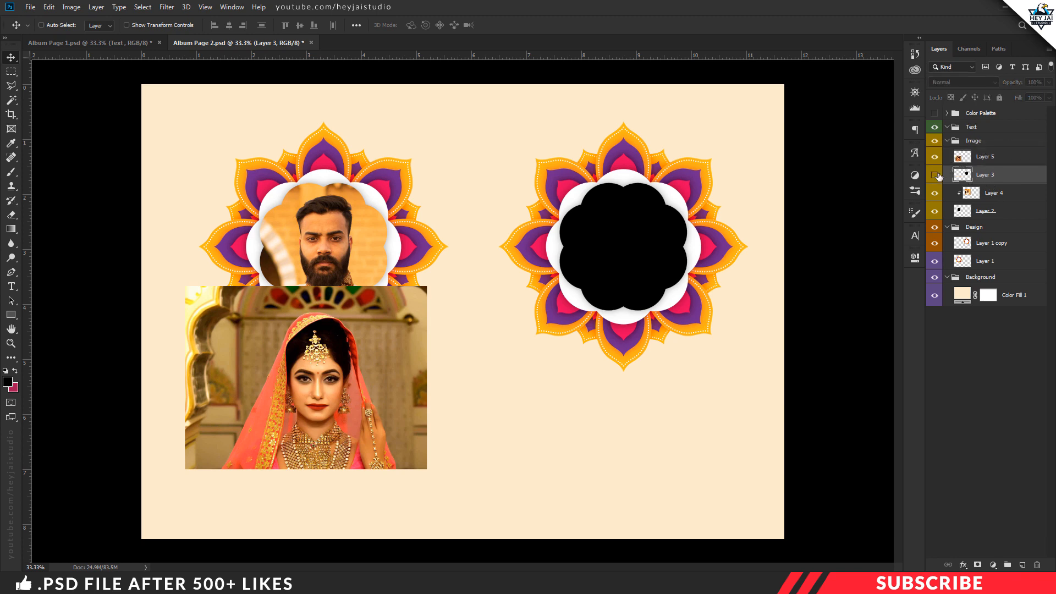
pyautogui.moveTo(546, 285); pyautogui.dragTo(889, 179)
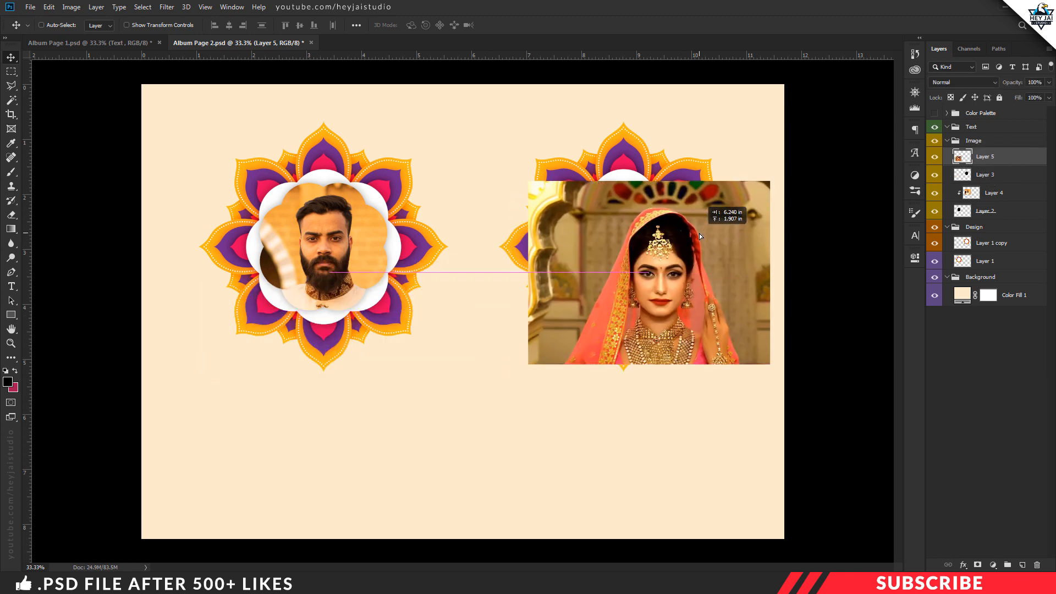
pyautogui.rightClick(1011, 161)
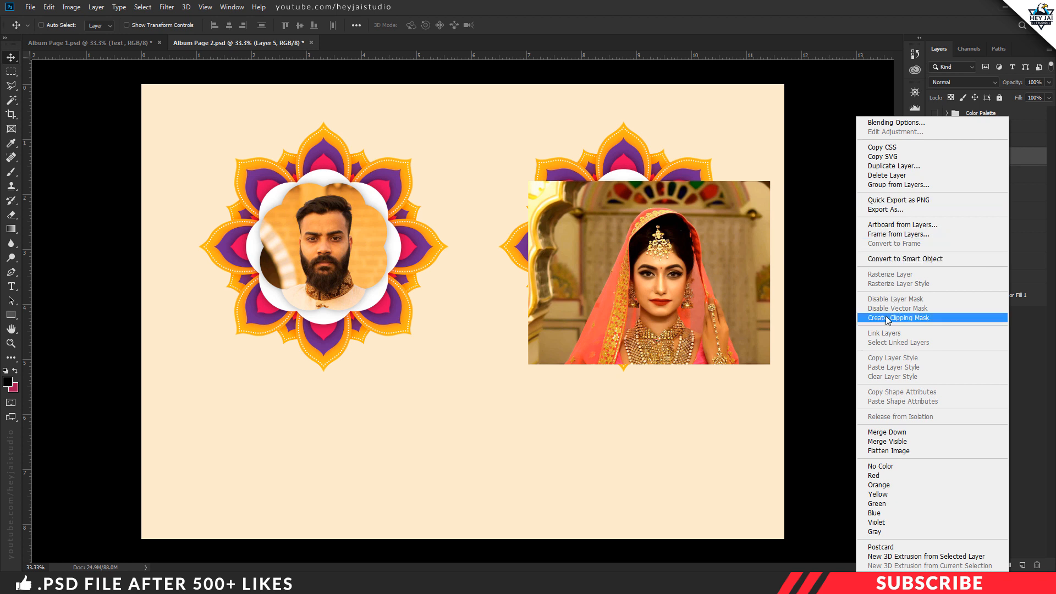
pyautogui.click(919, 319)
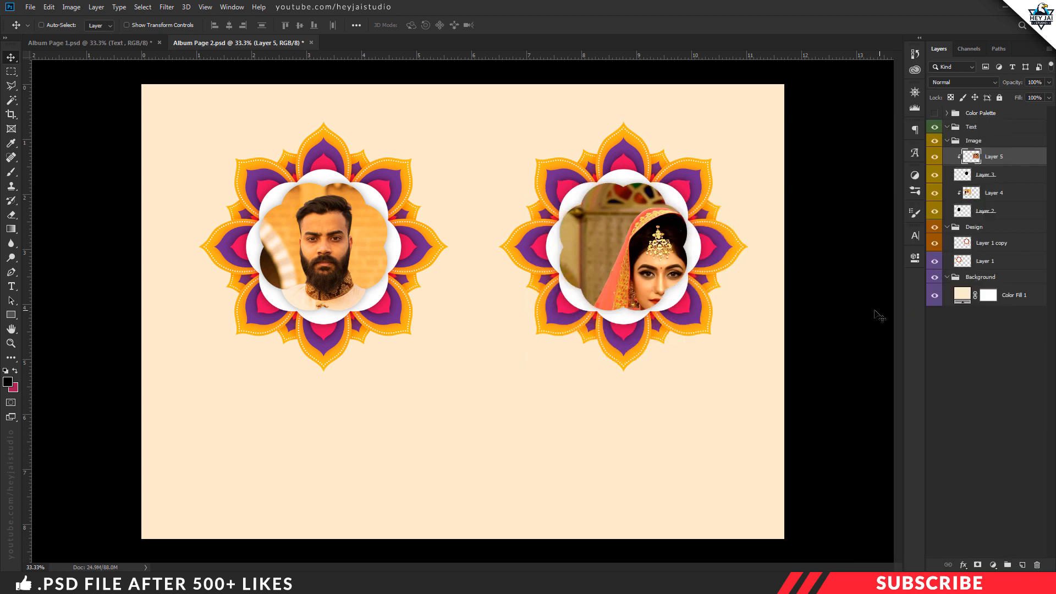
# Scale down and position the bride photo so her face sits centred in the right flower.
pyautogui.hotkey('ctrl', 't')
pyautogui.moveTo(731, 325); pyautogui.dragTo(706, 318)
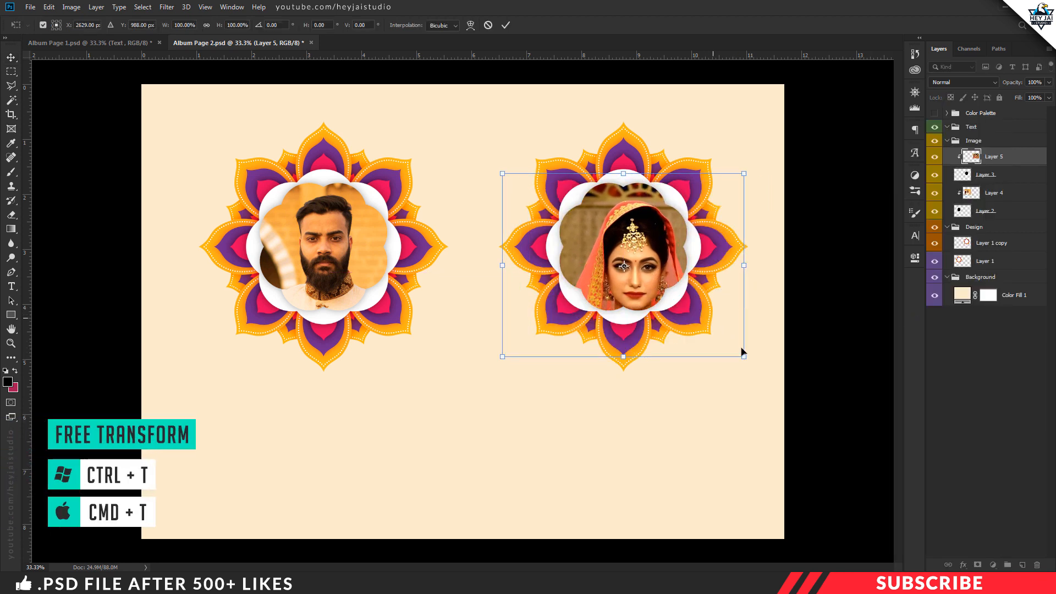
pyautogui.moveTo(743, 356); pyautogui.dragTo(709, 331)
pyautogui.moveTo(665, 301); pyautogui.dragTo(678, 289)
pyautogui.moveTo(718, 325); pyautogui.dragTo(713, 321)
pyautogui.moveTo(648, 278); pyautogui.dragTo(649, 280)
pyautogui.press('Return')
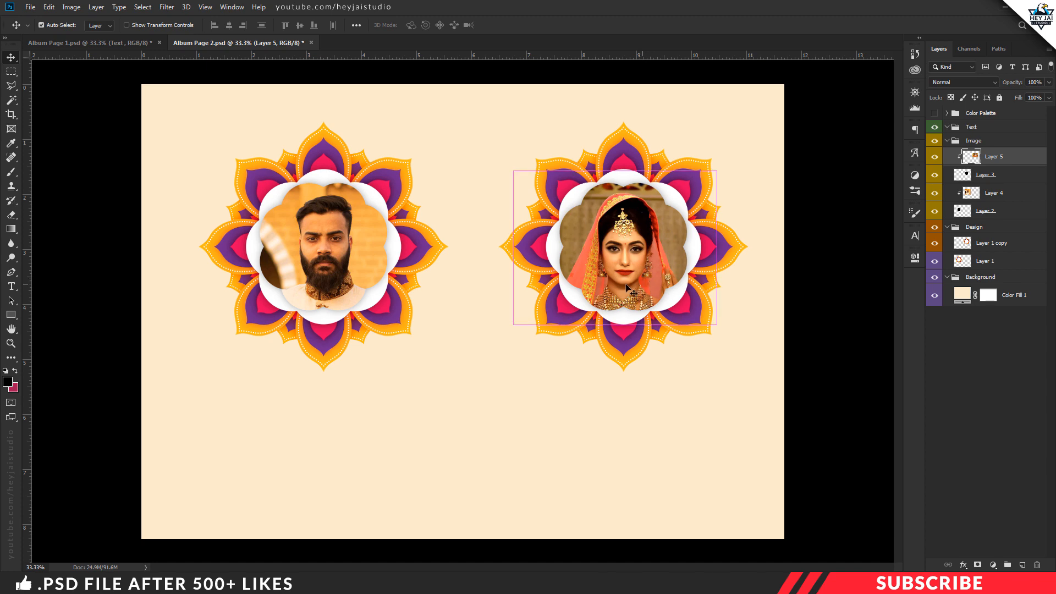
# Add a 10 px inside Stroke layer style to Layer 2, the groom photo's base shape.
pyautogui.hotkey('ctrl', '+')
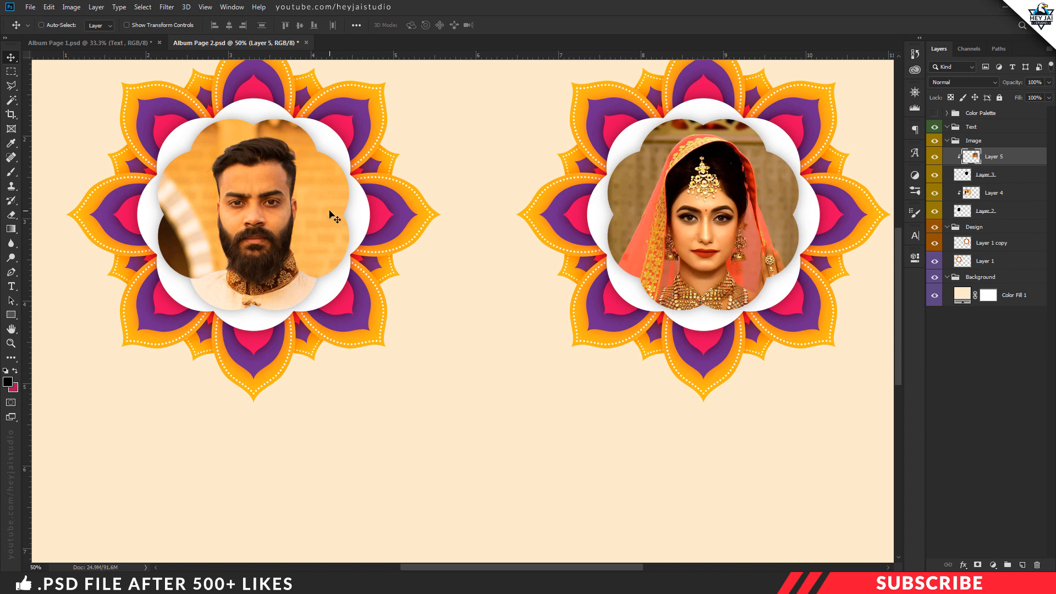
pyautogui.click(976, 216)
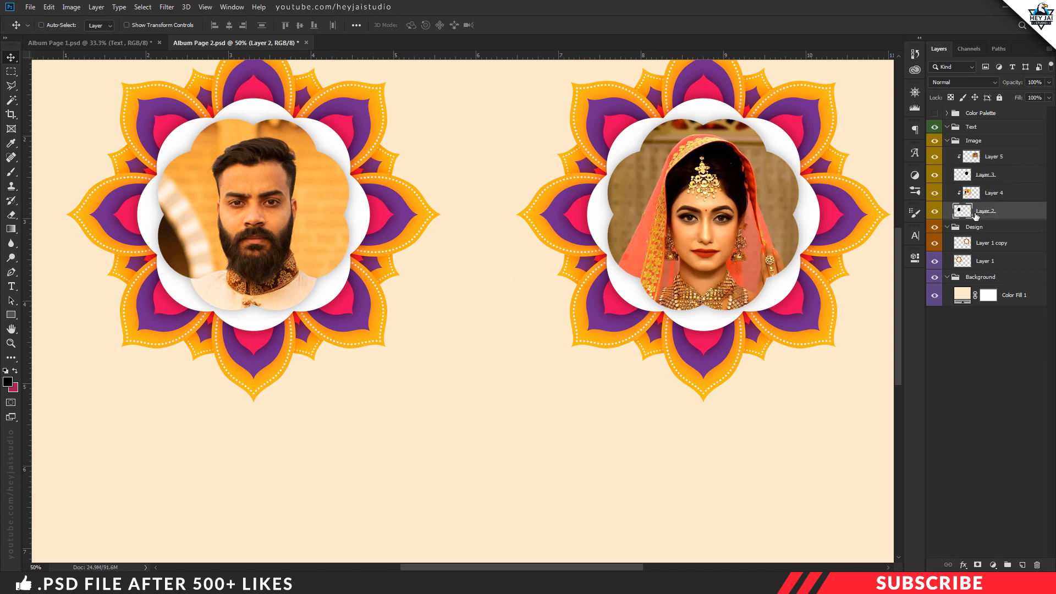
pyautogui.click(935, 212)
pyautogui.click(936, 213)
pyautogui.rightClick(982, 214)
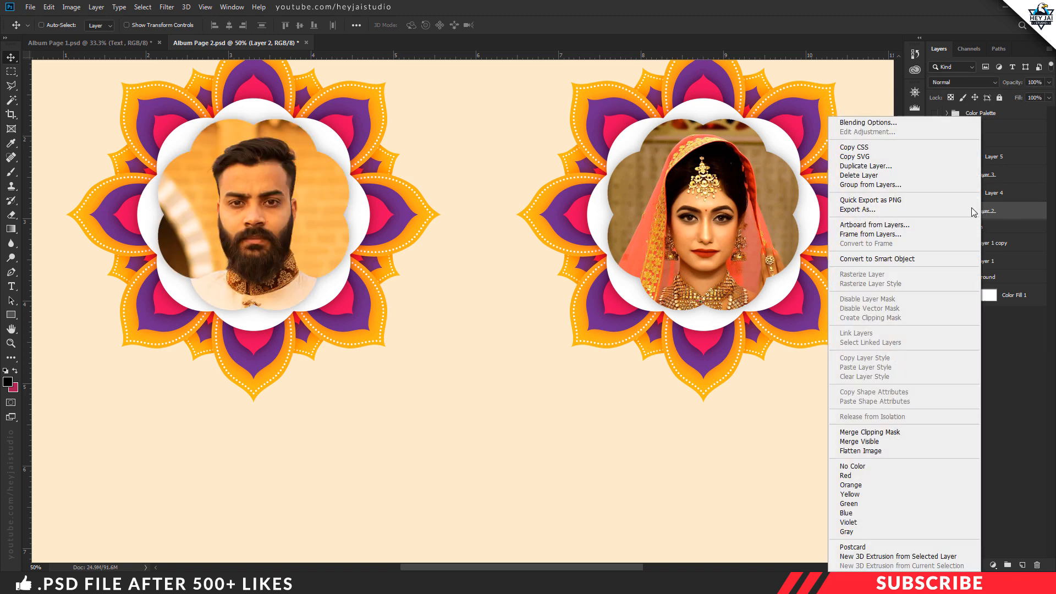
pyautogui.click(857, 125)
pyautogui.moveTo(811, 304); pyautogui.dragTo(777, 215)
pyautogui.click(613, 307)
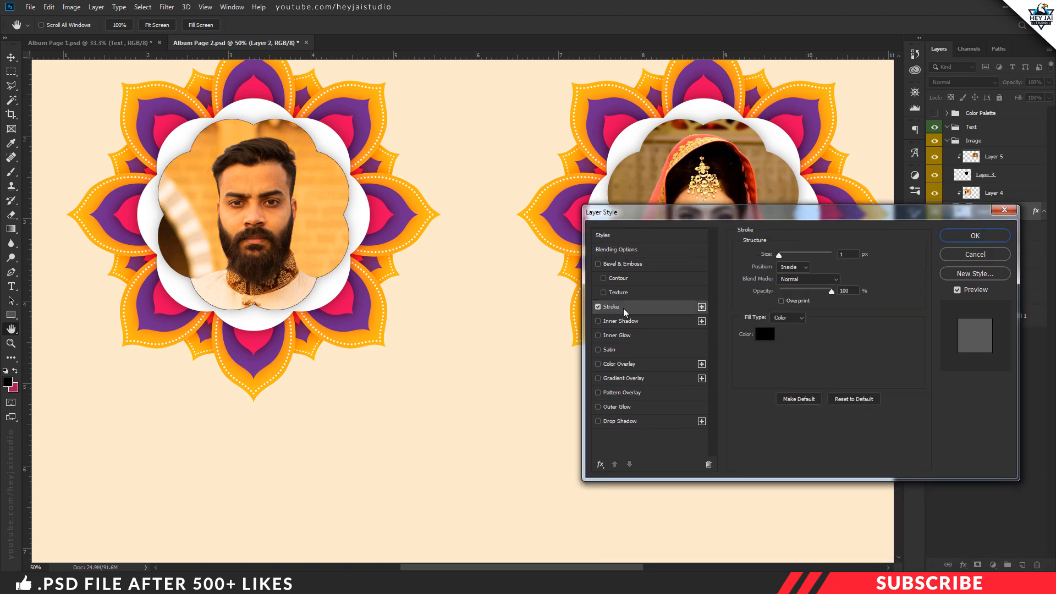
pyautogui.click(846, 254)
pyautogui.write('10')
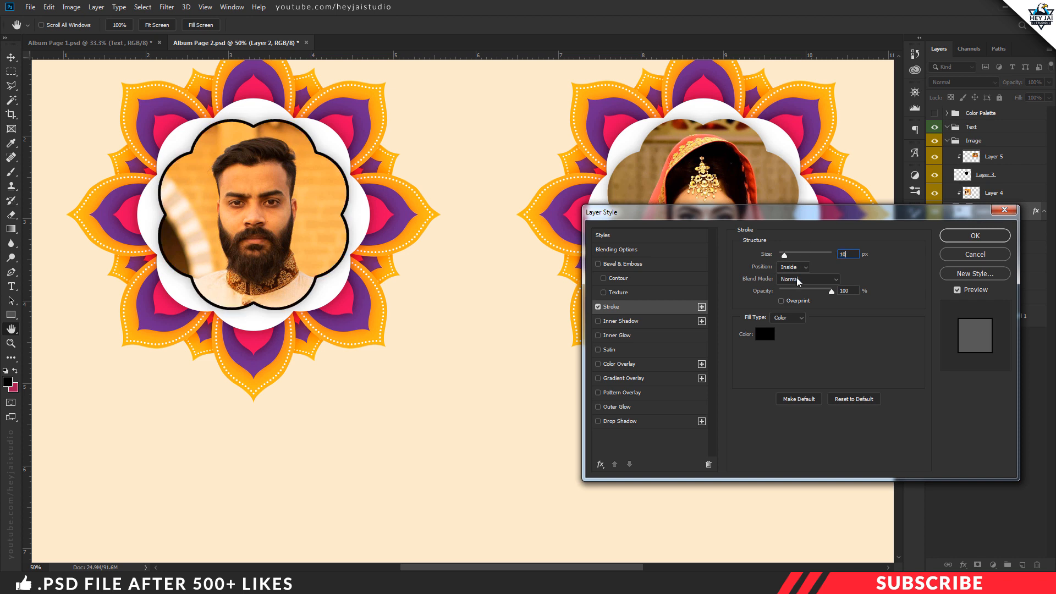
# Set the Layer 2 stroke colour to the page background's cream, fdebcc.
pyautogui.click(768, 336)
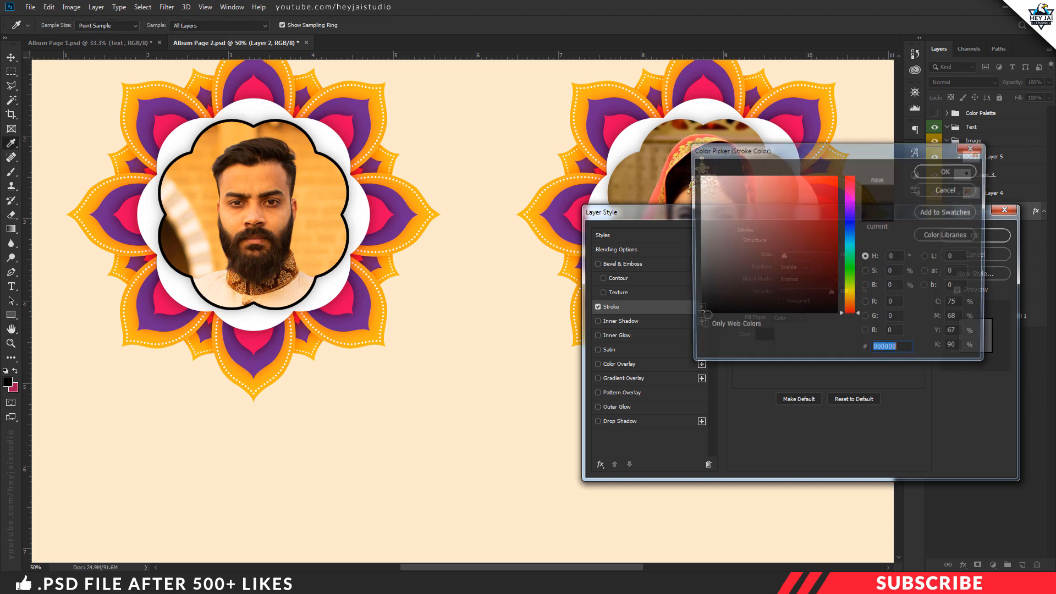
pyautogui.click(462, 143)
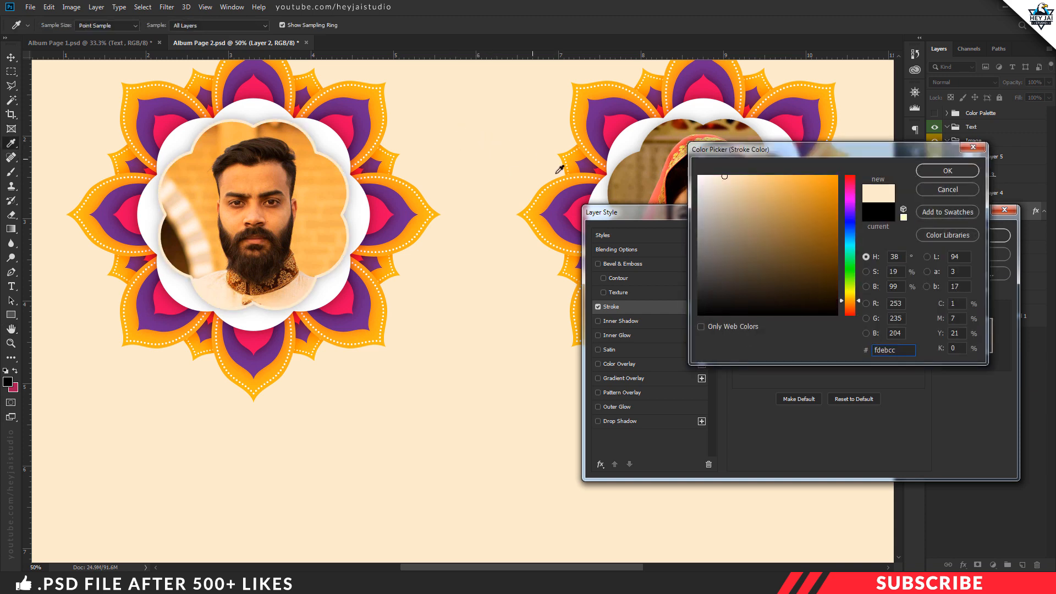
pyautogui.click(929, 171)
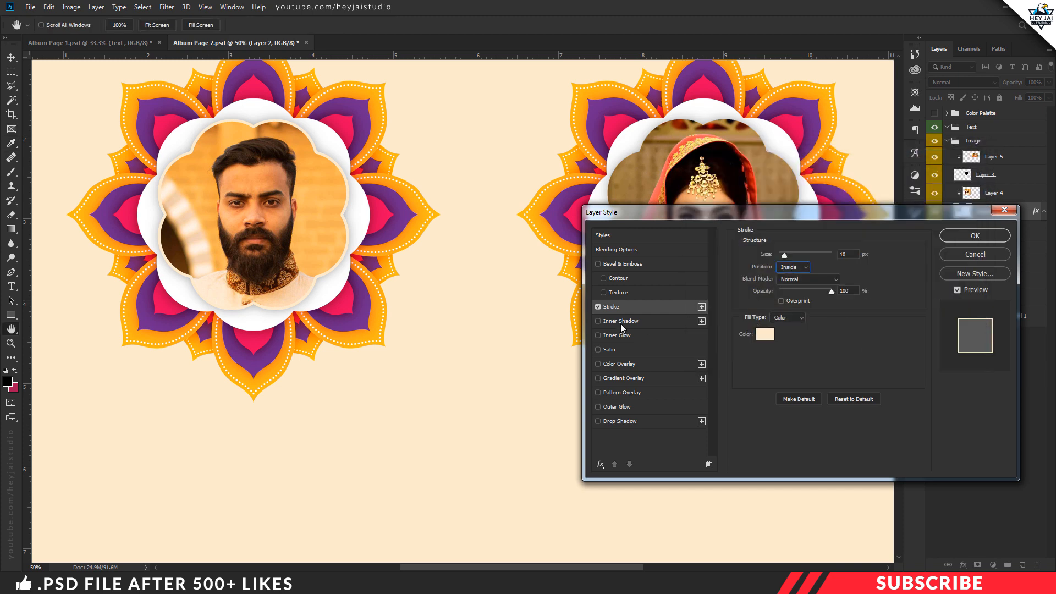
# Add a Normal-mode Drop Shadow to Layer 2 with 50% opacity, global light off, 13 px distance, 15% spread and 30 px size.
pyautogui.click(617, 420)
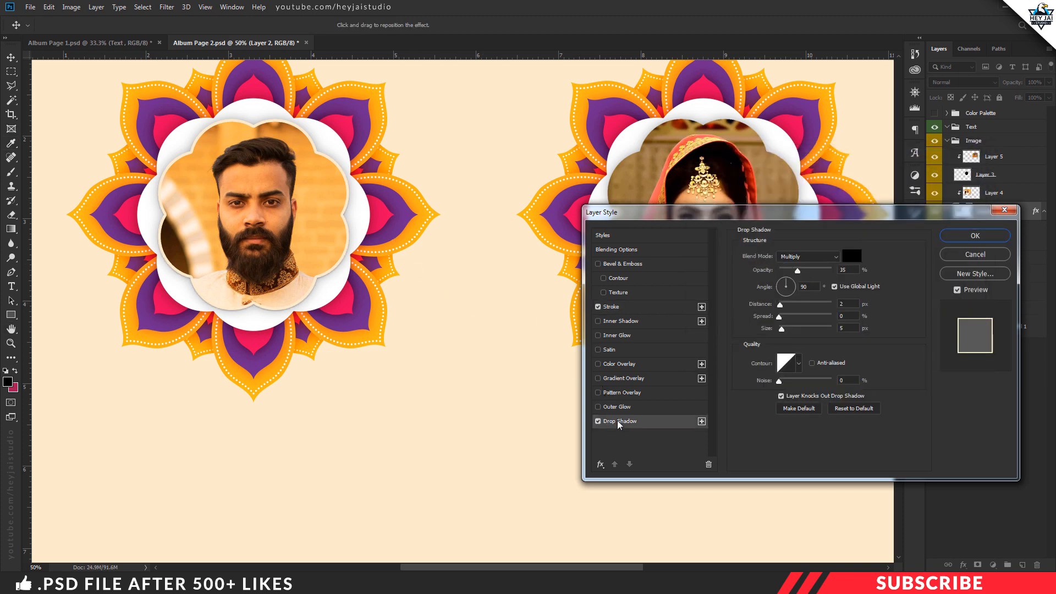
pyautogui.click(815, 257)
pyautogui.click(808, 268)
pyautogui.write('50')
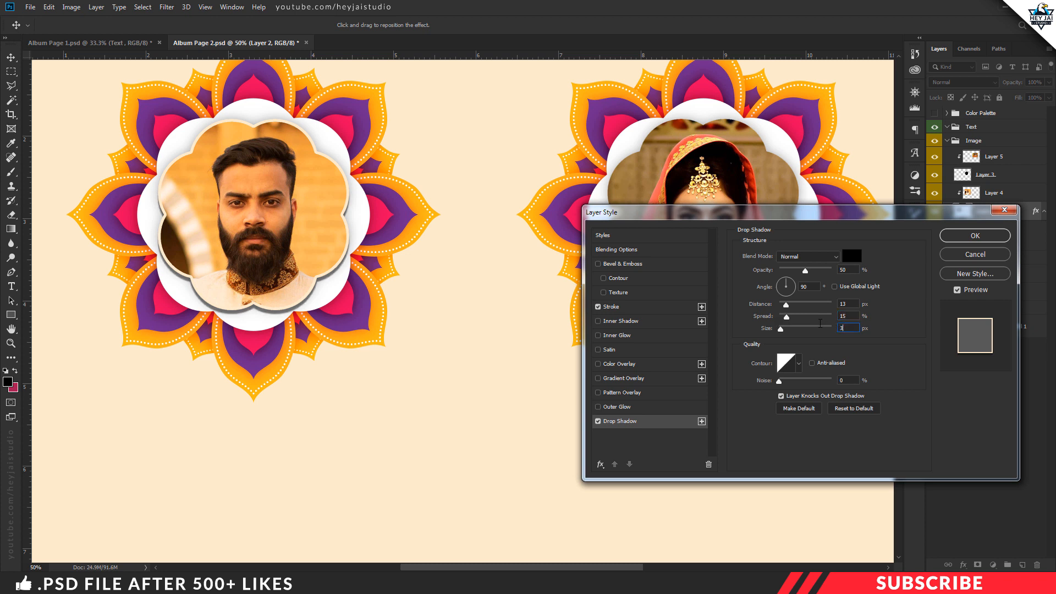
pyautogui.write('30')
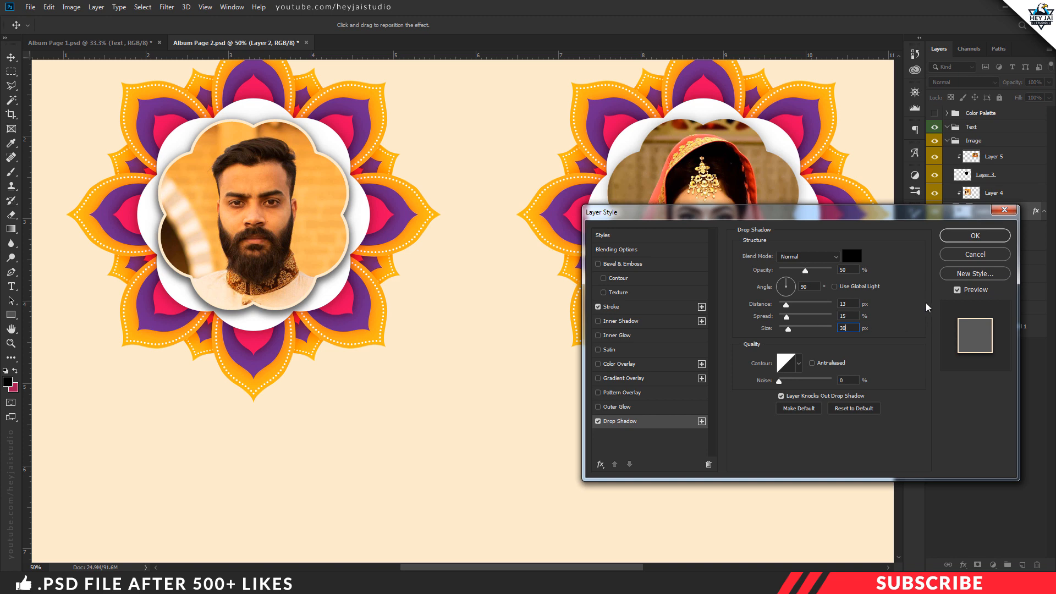
pyautogui.click(976, 236)
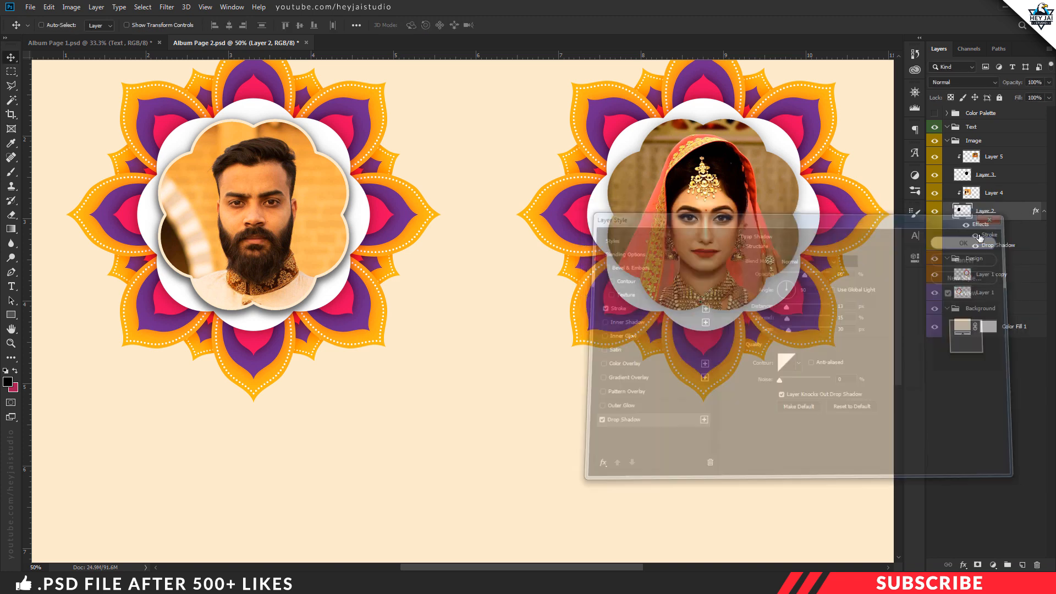
pyautogui.click(966, 225)
pyautogui.click(966, 226)
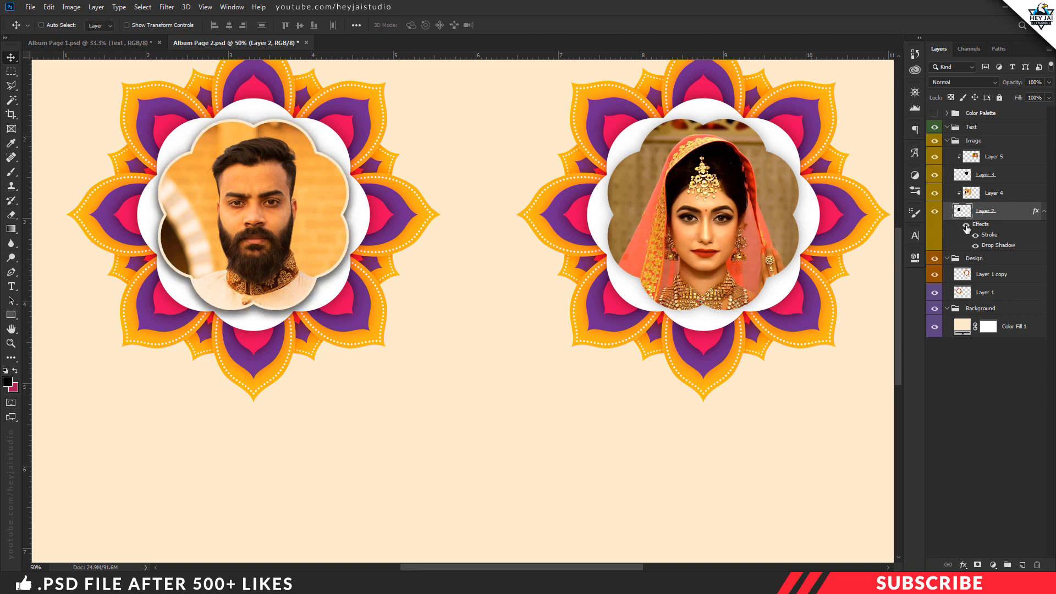
# Copy the layer style from Layer 2 and paste it onto Layer 3, the bride photo's base shape.
pyautogui.hotkey('ctrl', '-')
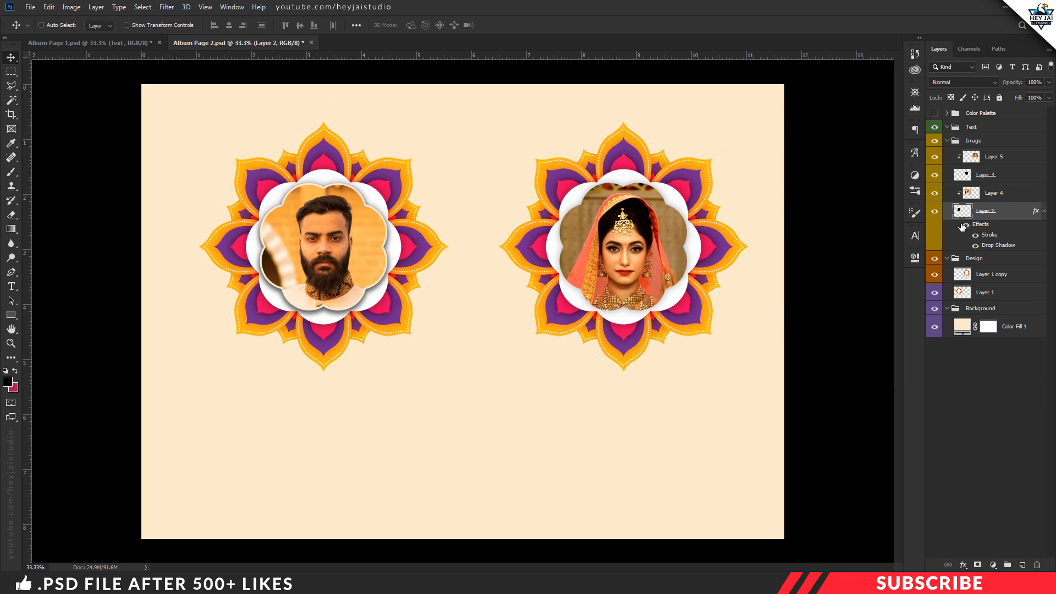
pyautogui.rightClick(974, 216)
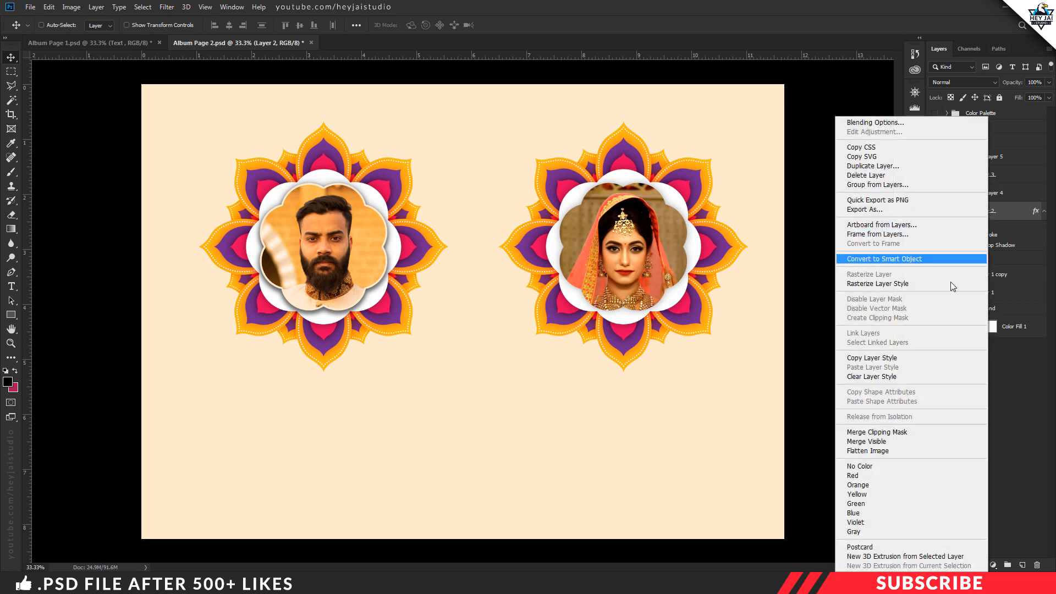
pyautogui.click(885, 358)
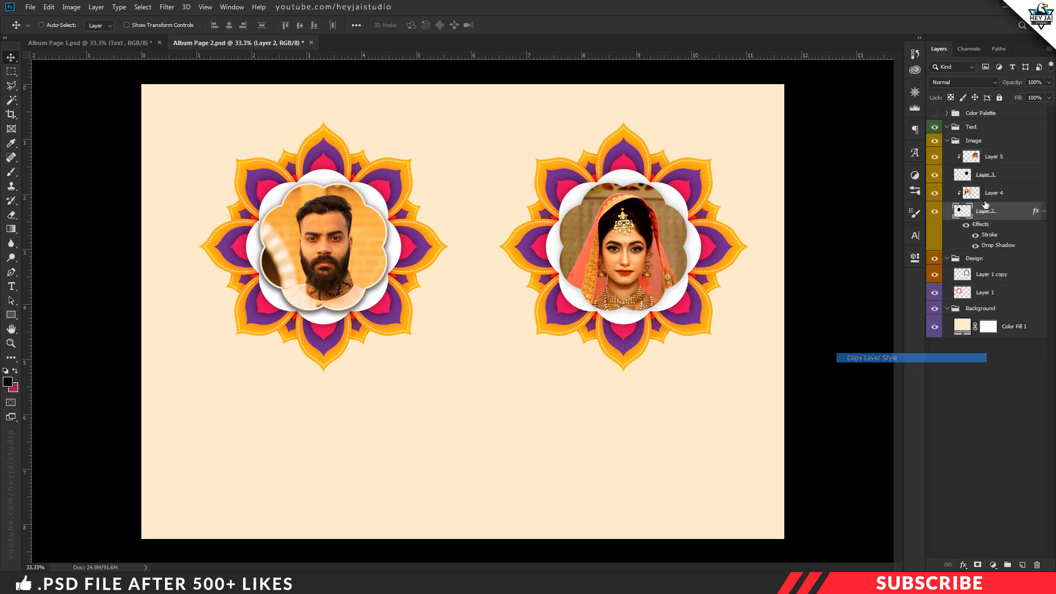
pyautogui.click(966, 176)
pyautogui.rightClick(981, 178)
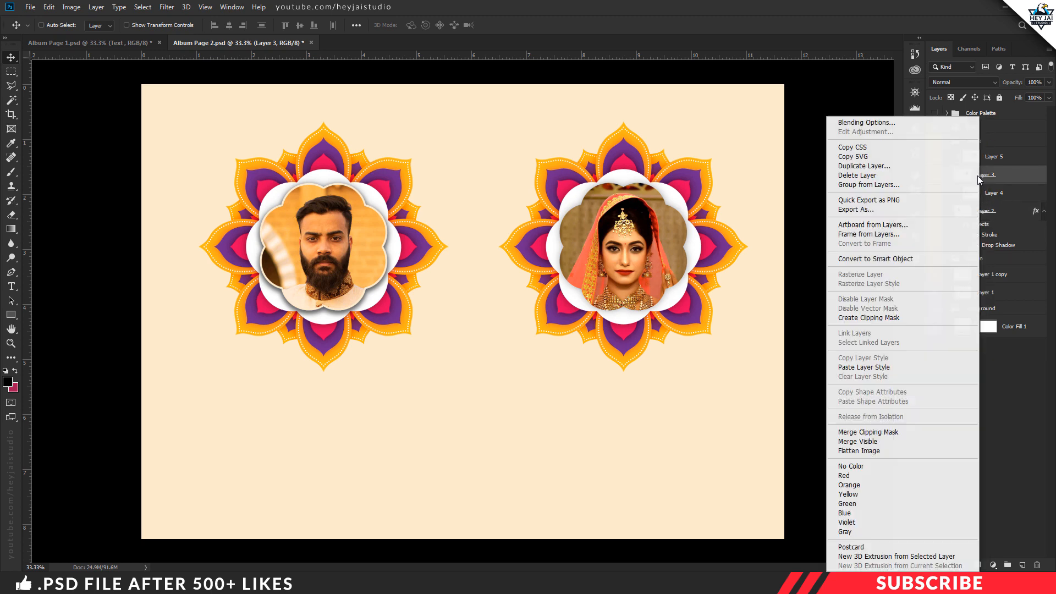
pyautogui.click(866, 368)
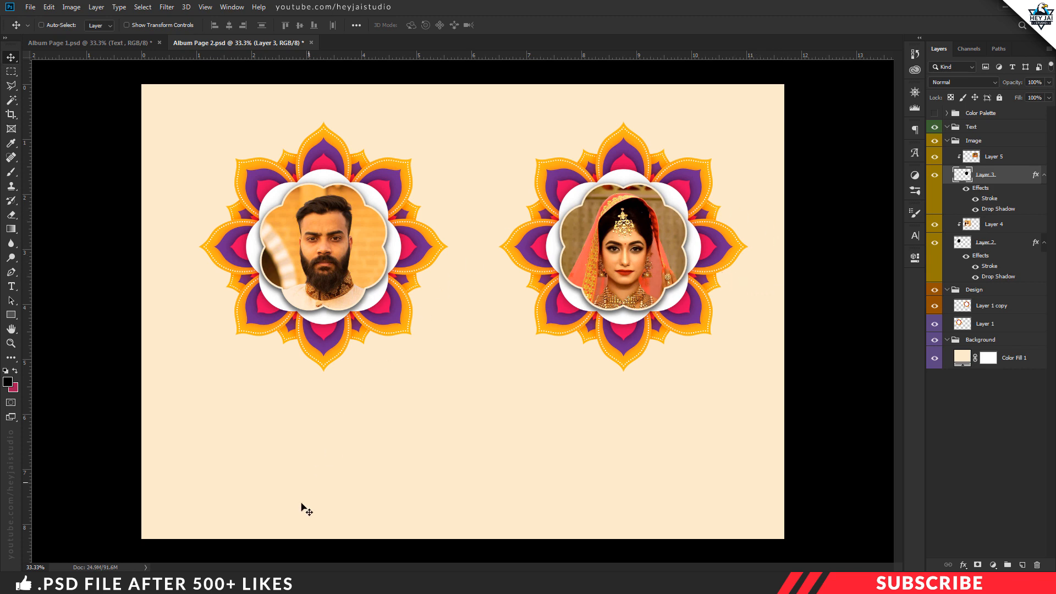
# Open Design-3 from the Project File folder, place the elephant in the lower-left area of Album Page 2 and close the source image.
pyautogui.hotkey('alt', 'Tab')
pyautogui.click(470, 364)
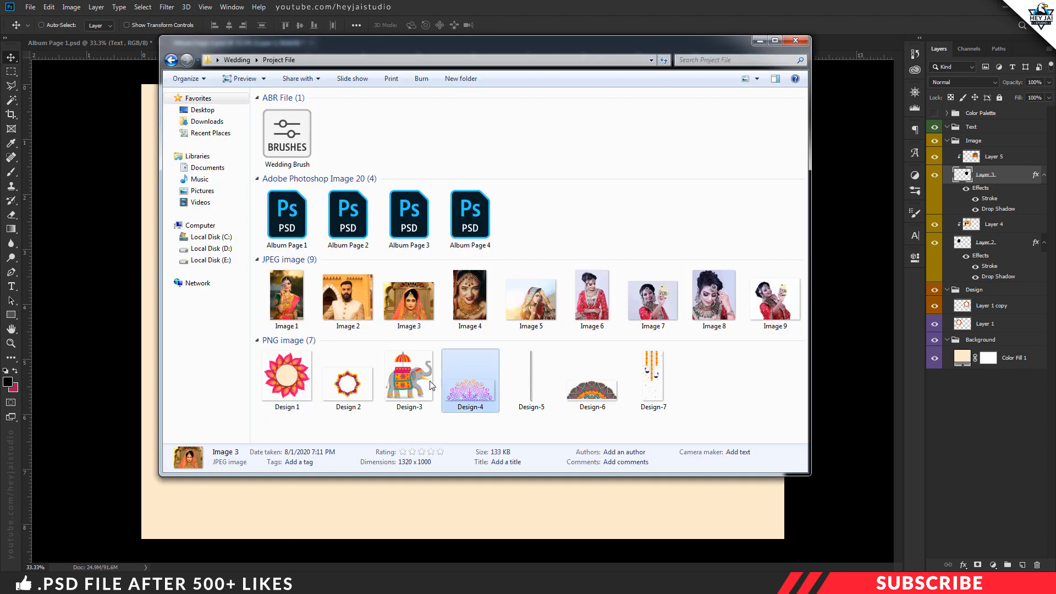
pyautogui.rightClick(416, 383)
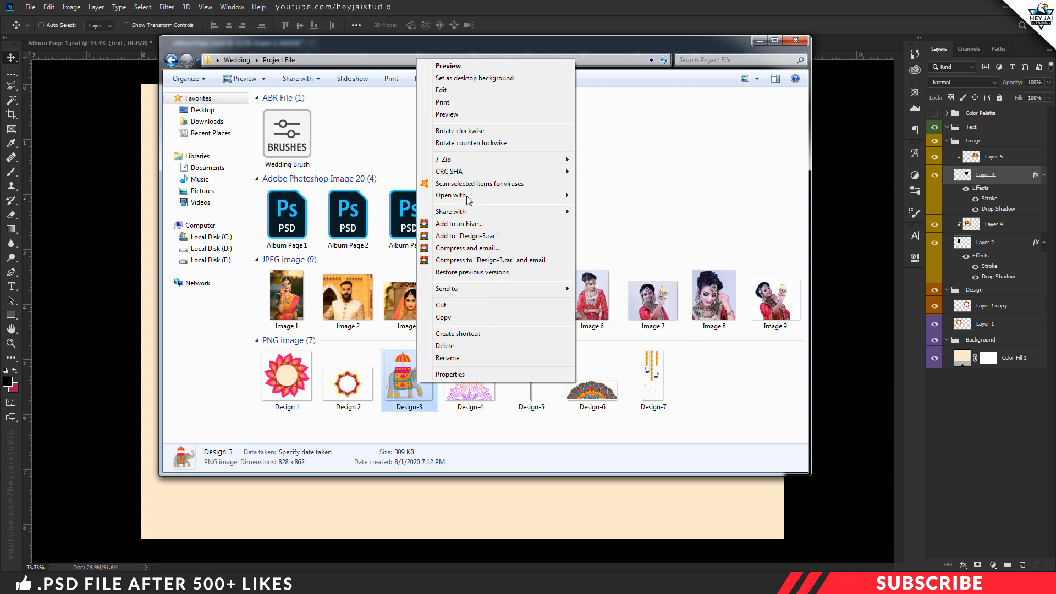
pyautogui.moveTo(465, 197)
pyautogui.click(613, 196)
pyautogui.moveTo(389, 42); pyautogui.dragTo(391, 61)
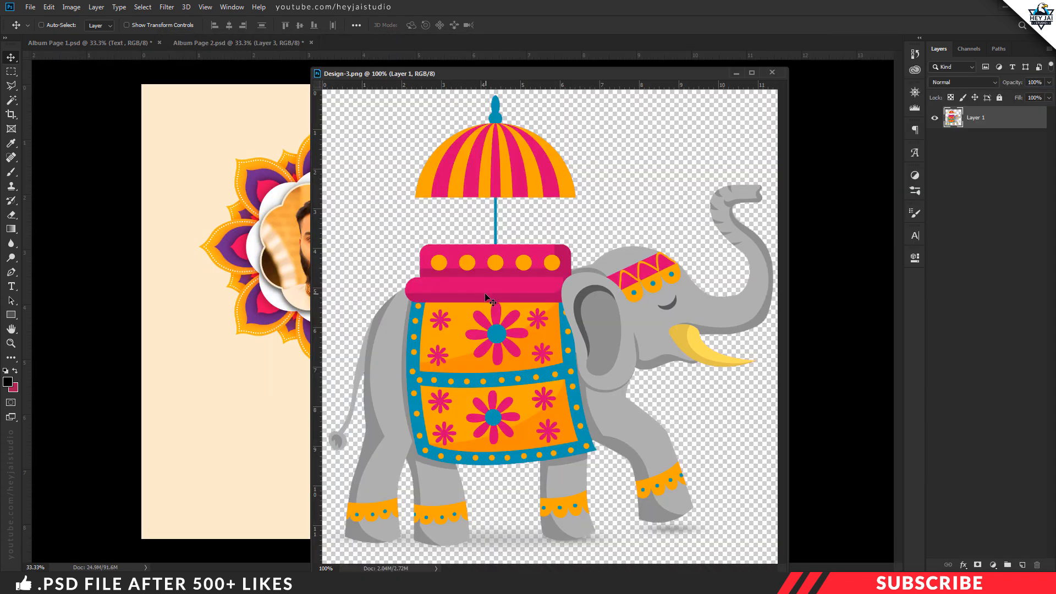
pyautogui.moveTo(448, 236); pyautogui.dragTo(242, 407)
pyautogui.click(774, 61)
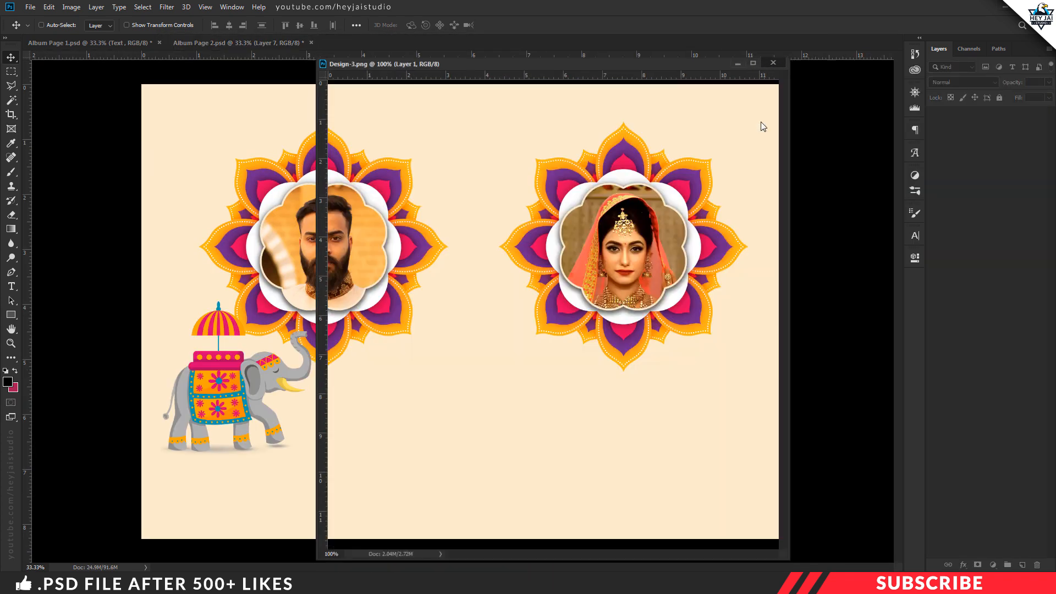
pyautogui.moveTo(253, 398); pyautogui.dragTo(264, 465)
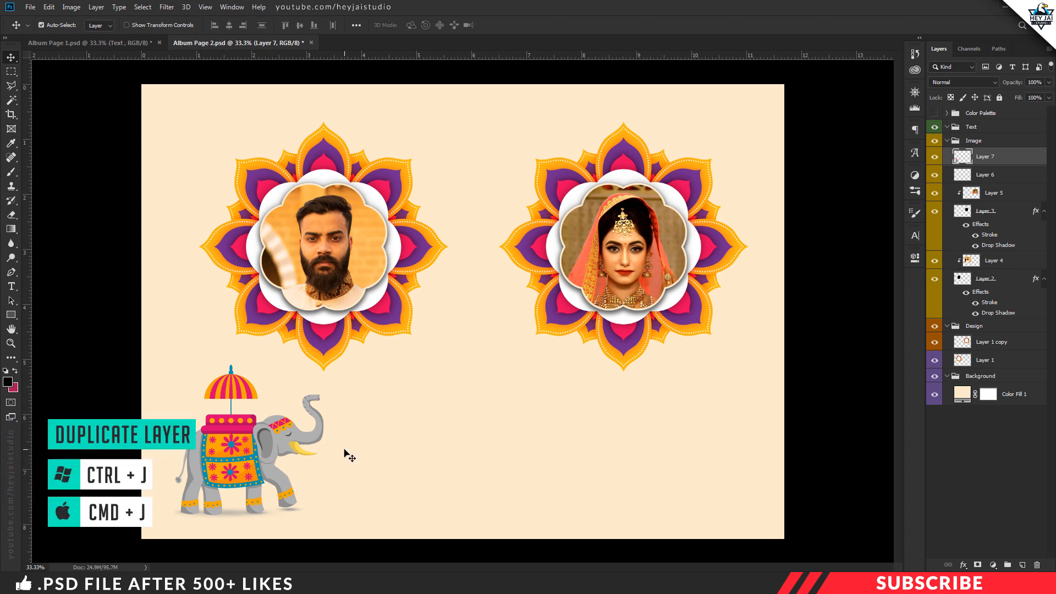
# Duplicate the elephant, flip the copy horizontally and move it level with the original to the lower-right area of the page.
pyautogui.hotkey('ctrl', 'j')
pyautogui.moveTo(265, 454); pyautogui.dragTo(406, 453)
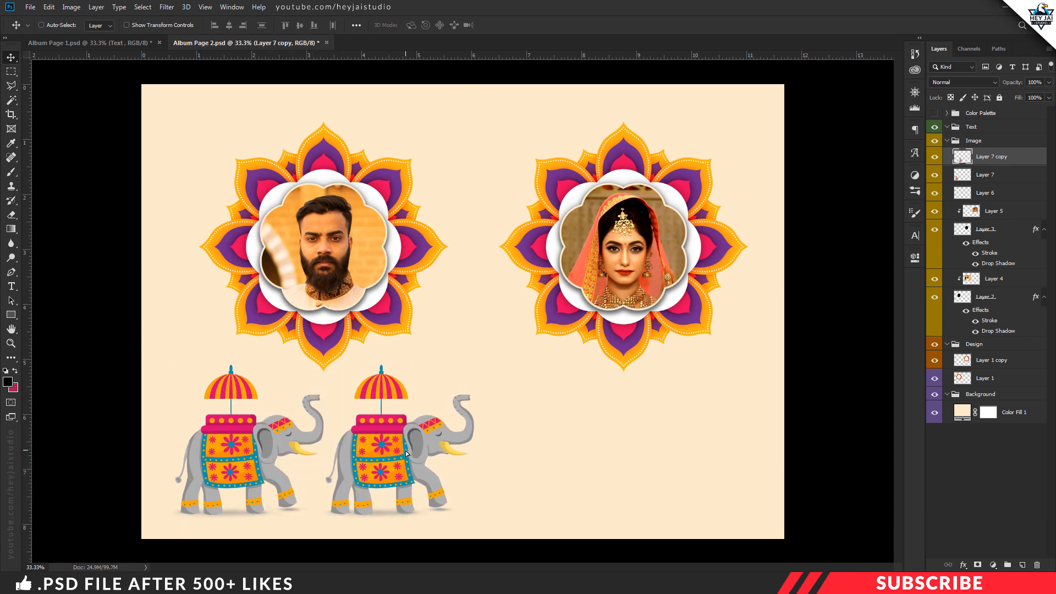
pyautogui.hotkey('ctrl', 't')
pyautogui.rightClick(406, 450)
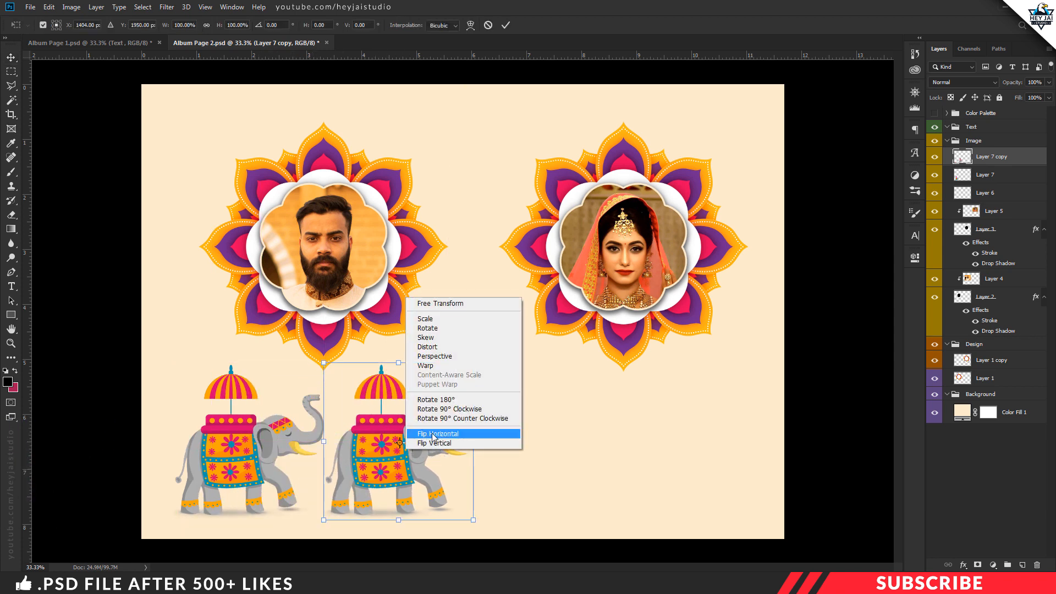
pyautogui.click(437, 434)
pyautogui.moveTo(401, 454); pyautogui.dragTo(689, 456)
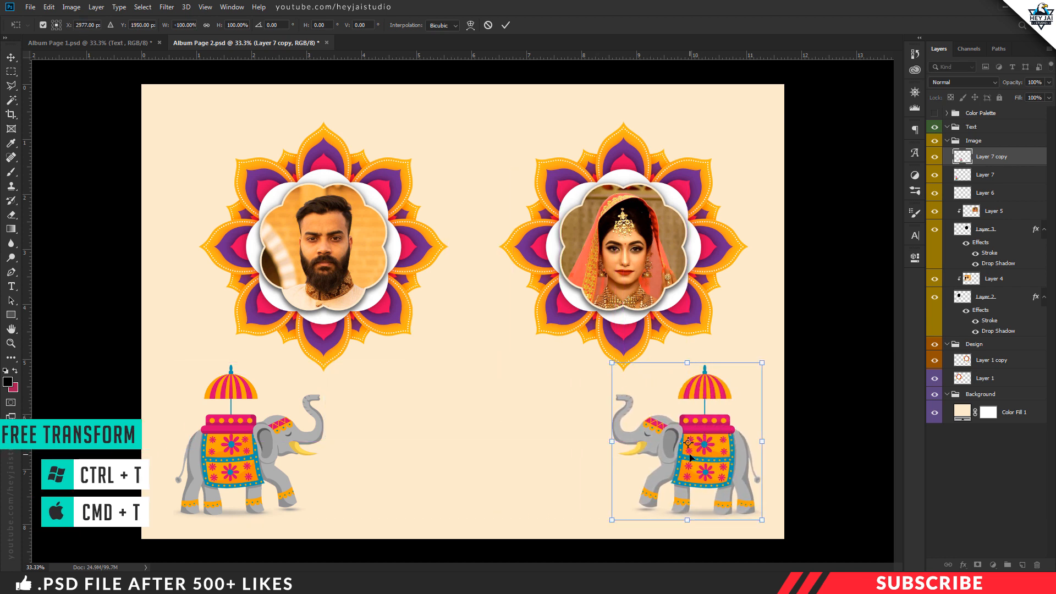
pyautogui.press('Return')
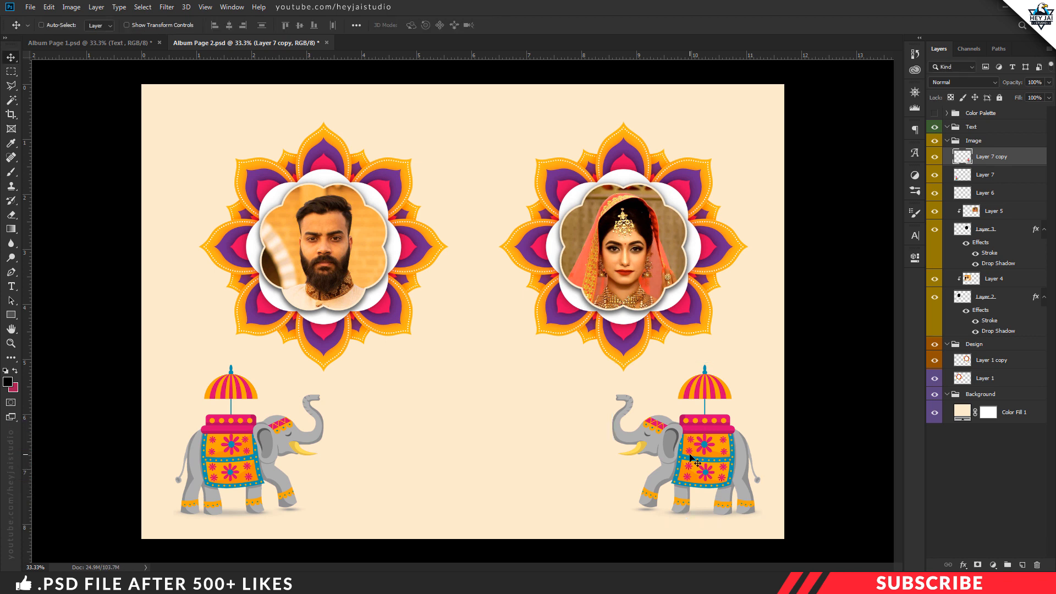
# Open Design-4 from the Project File folder, copy the half mandala into Album Page 2 and close the source image.
pyautogui.hotkey('alt', 'Tab')
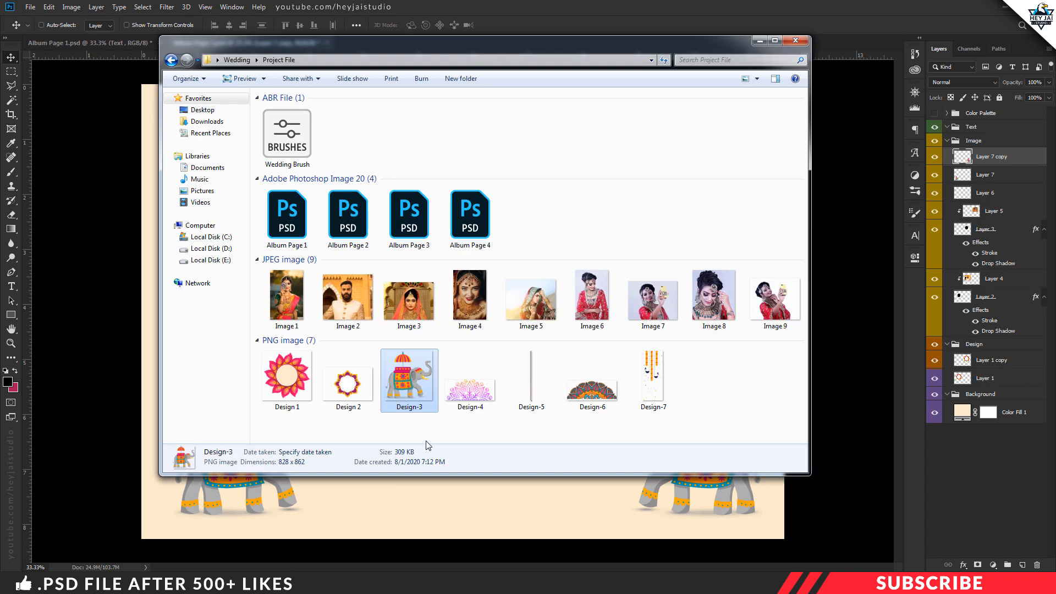
pyautogui.click(468, 398)
pyautogui.rightClick(487, 391)
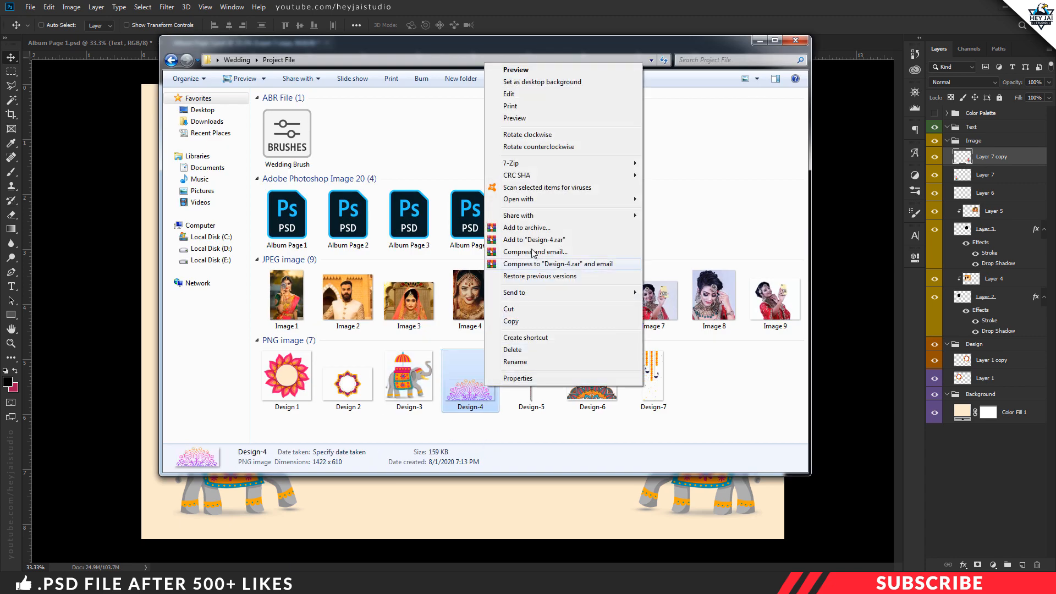
pyautogui.moveTo(540, 201)
pyautogui.click(682, 199)
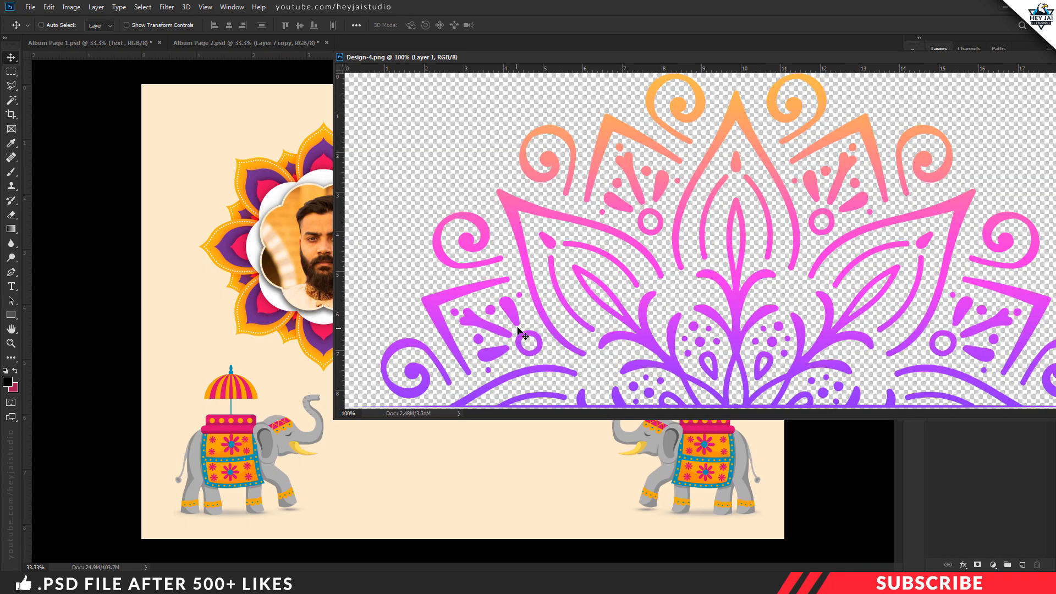
pyautogui.moveTo(521, 332); pyautogui.dragTo(458, 459)
pyautogui.moveTo(1031, 58); pyautogui.dragTo(919, 61)
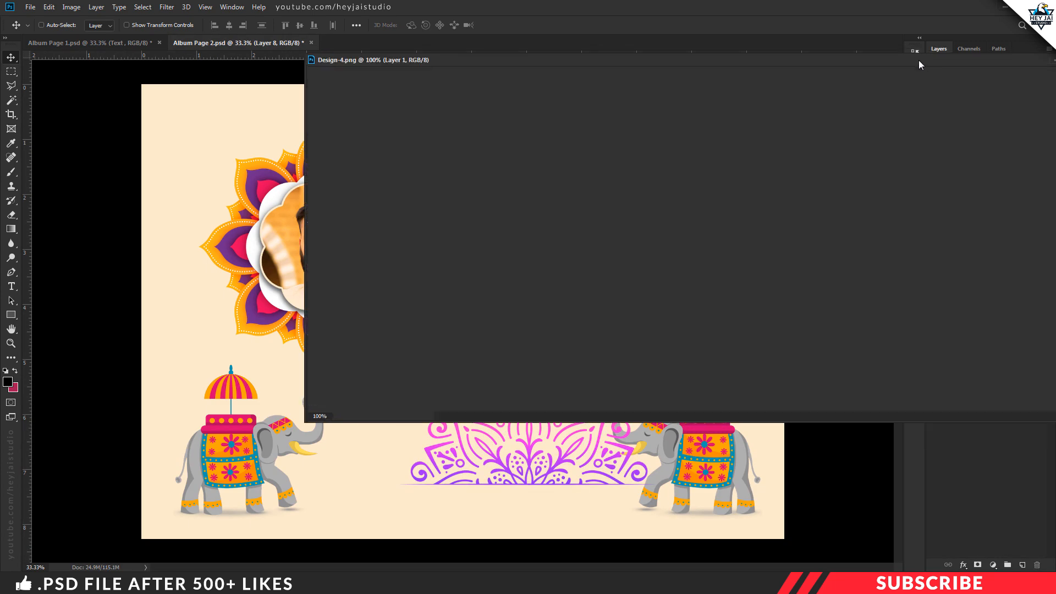
pyautogui.click(1018, 63)
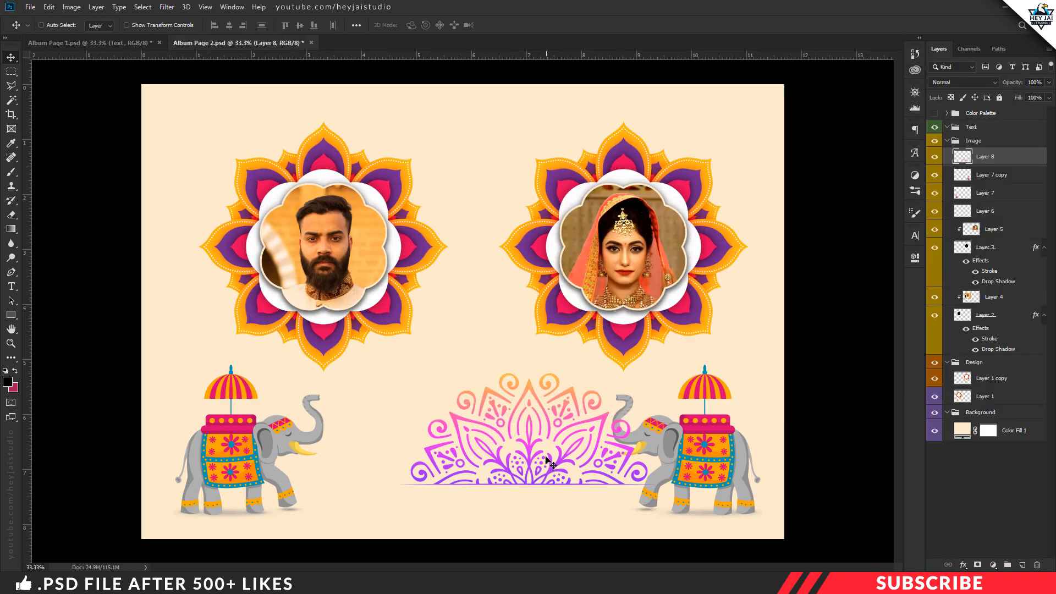
# Move the half mandala between the two elephants so its base meets the page's bottom edge.
pyautogui.moveTo(545, 457); pyautogui.dragTo(481, 514)
pyautogui.press('Down')
pyautogui.press('Down')
pyautogui.press('Down')
pyautogui.press('Down')
pyautogui.press('Down')
pyautogui.press('Down')
pyautogui.press('Down')
pyautogui.press('Down')
pyautogui.press('Down')
pyautogui.press('Down')
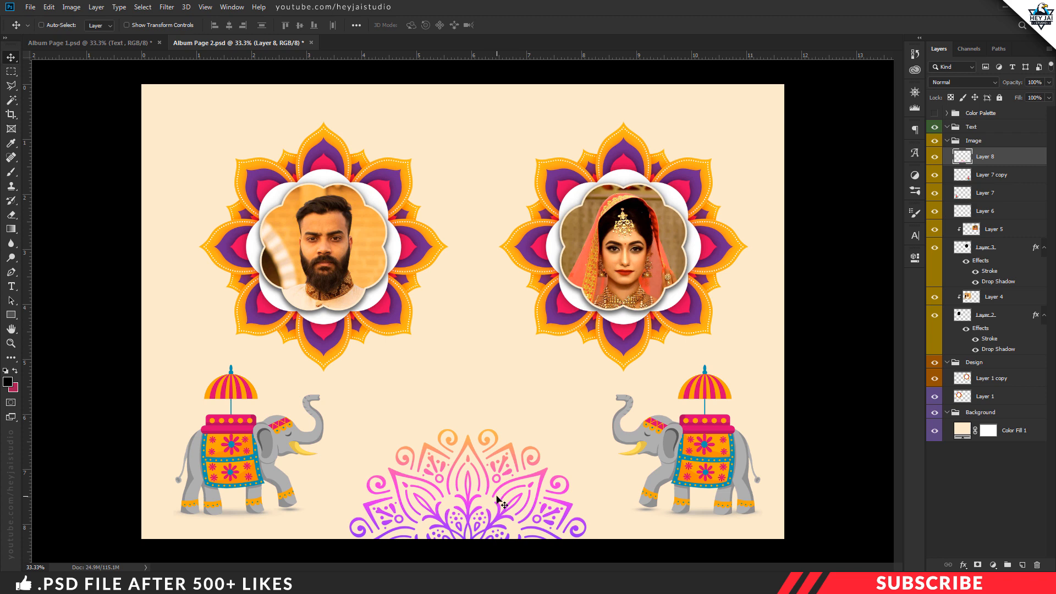
# Try a Color Overlay with different colours on Layer 8, the half mandala, and switch the overlay off.
pyautogui.rightClick(988, 158)
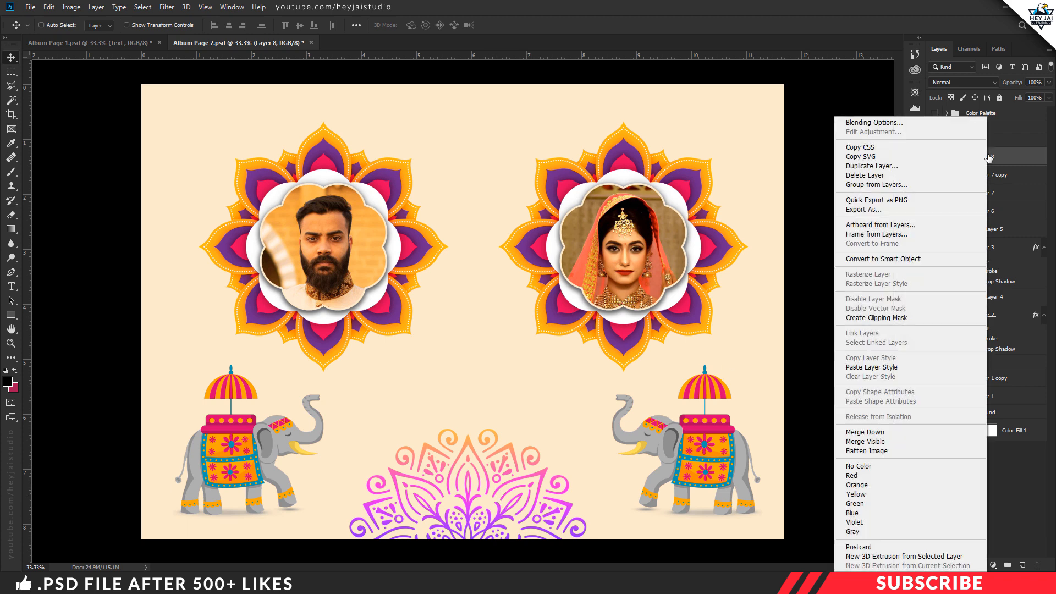
pyautogui.click(922, 122)
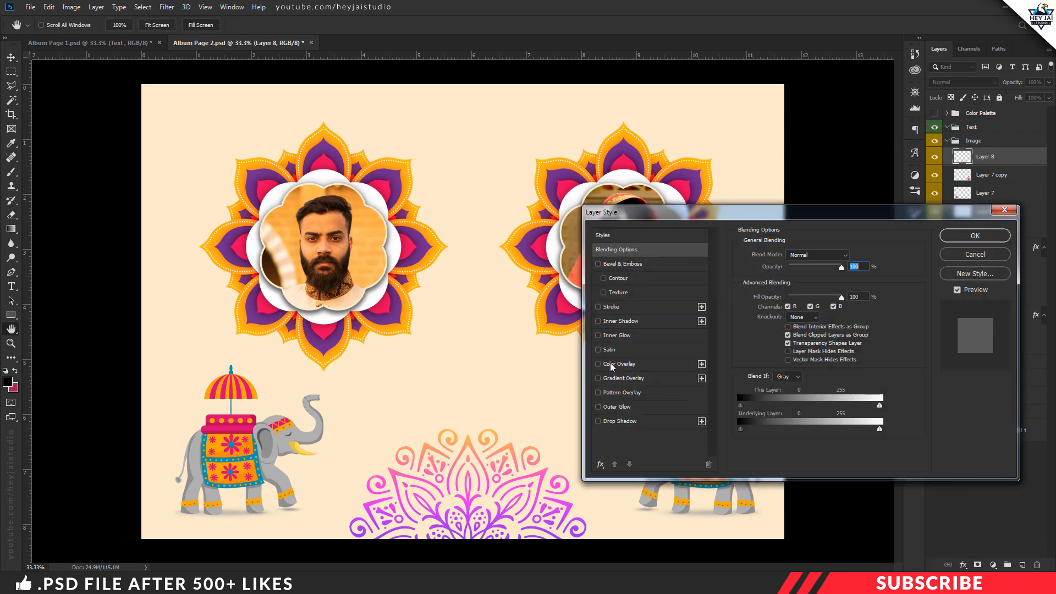
pyautogui.click(610, 364)
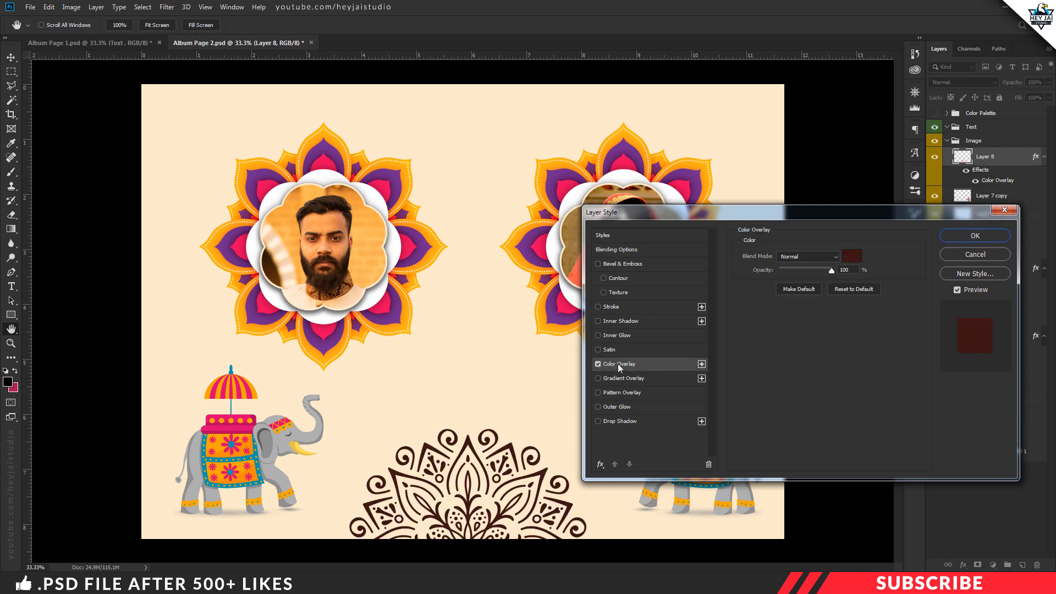
pyautogui.click(854, 257)
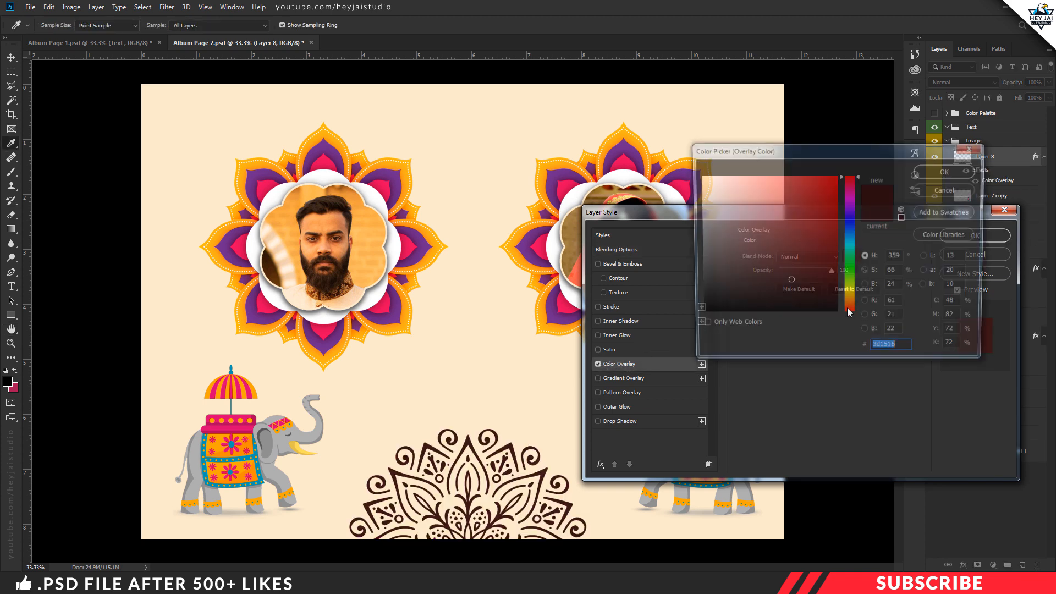
pyautogui.click(798, 203)
pyautogui.click(776, 177)
pyautogui.click(953, 192)
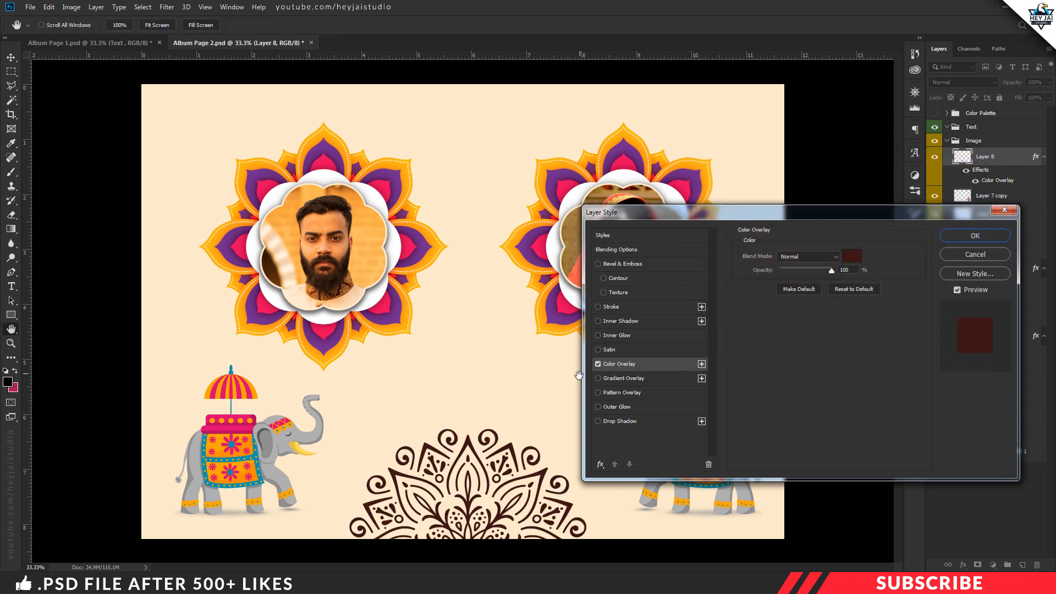
pyautogui.click(598, 364)
# Try a Gradient Overlay with different preset gradients on Layer 8, the half mandala, and discard the layer style changes.
pyautogui.click(624, 378)
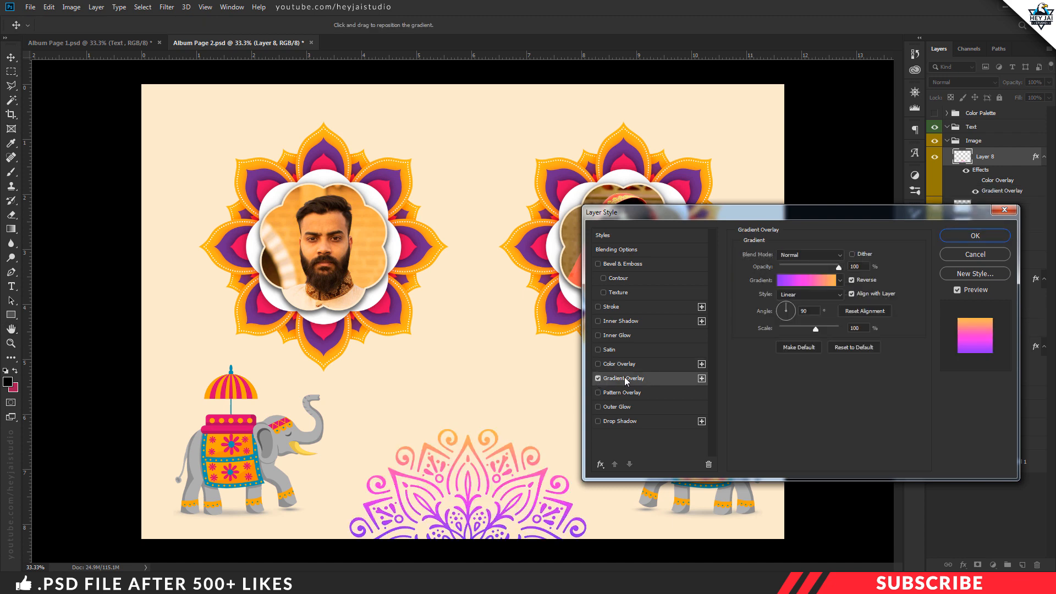
pyautogui.click(801, 280)
pyautogui.click(765, 175)
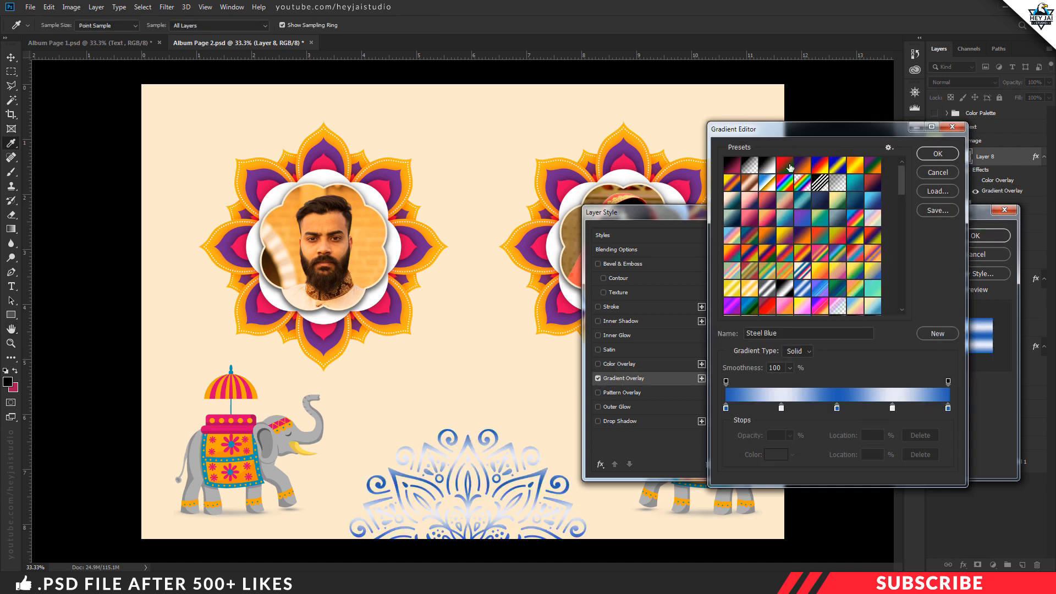
pyautogui.click(784, 165)
pyautogui.click(820, 165)
pyautogui.click(855, 165)
pyautogui.click(938, 172)
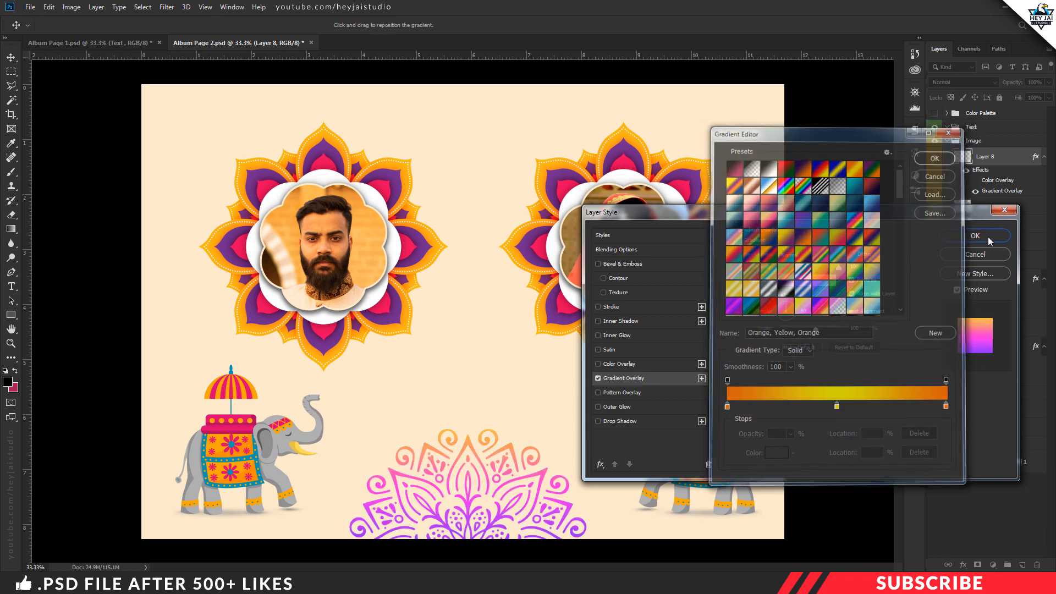
pyautogui.click(977, 254)
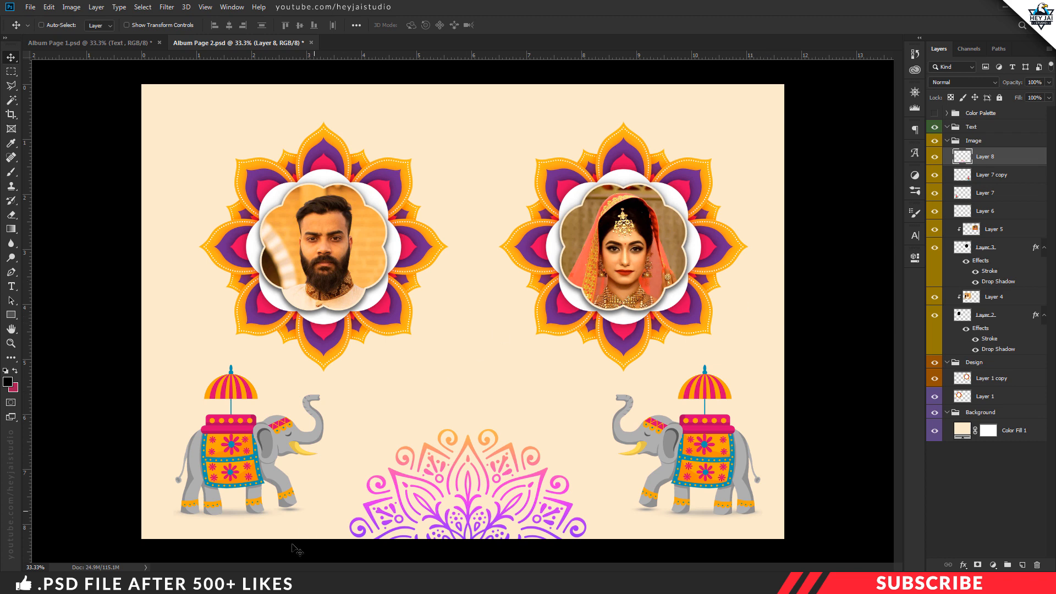
# Bring the Design-5 border strip from the Project File folder into Album Page 2 and set it against the page's left edge.
pyautogui.click(269, 583)
pyautogui.click(530, 375)
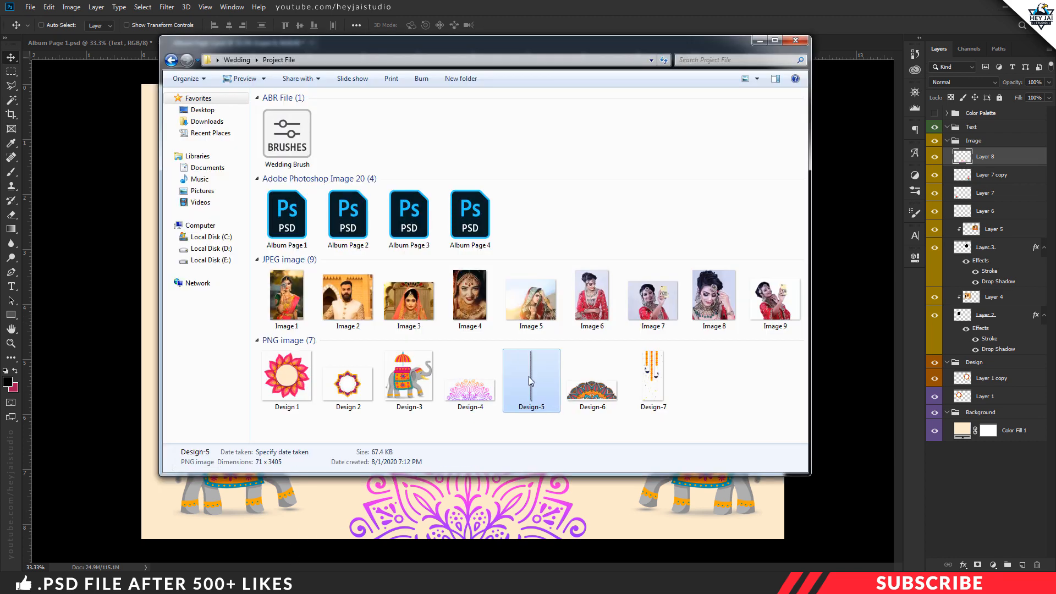
pyautogui.rightClick(529, 376)
pyautogui.moveTo(668, 193)
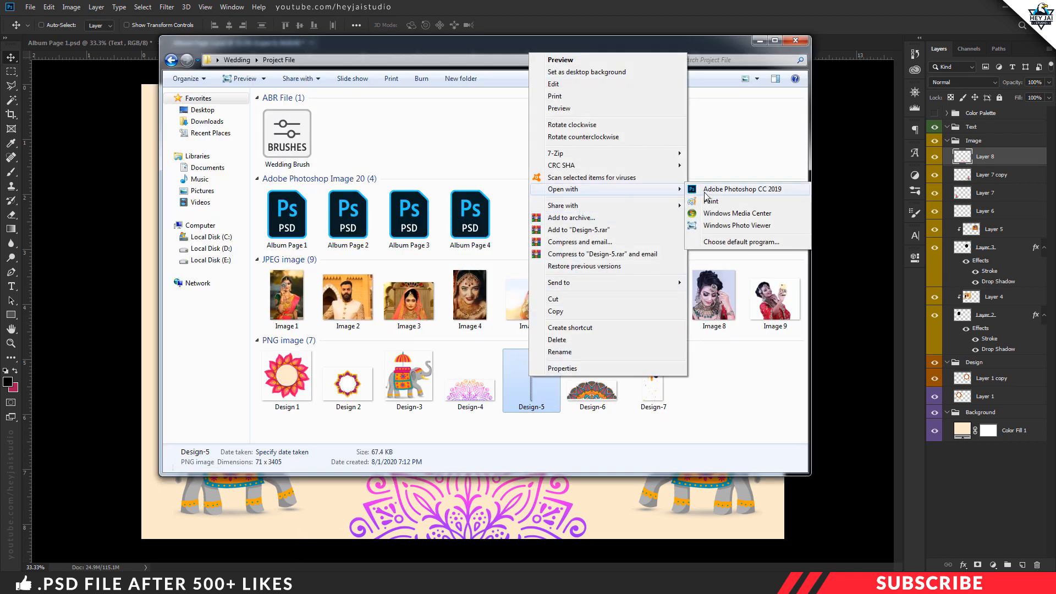
pyautogui.click(712, 189)
pyautogui.moveTo(411, 48); pyautogui.dragTo(179, 181)
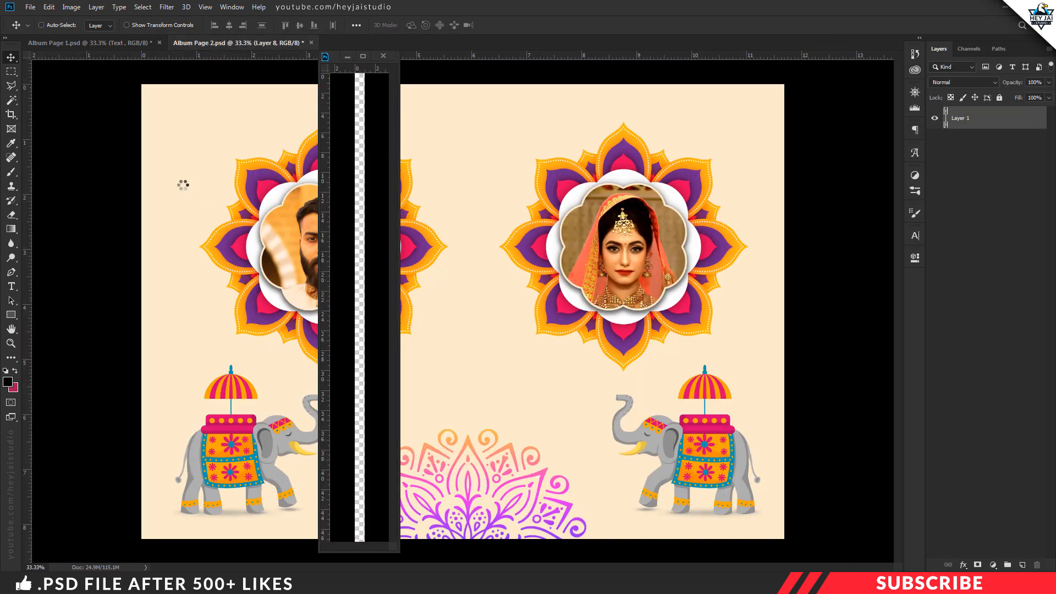
pyautogui.click(383, 56)
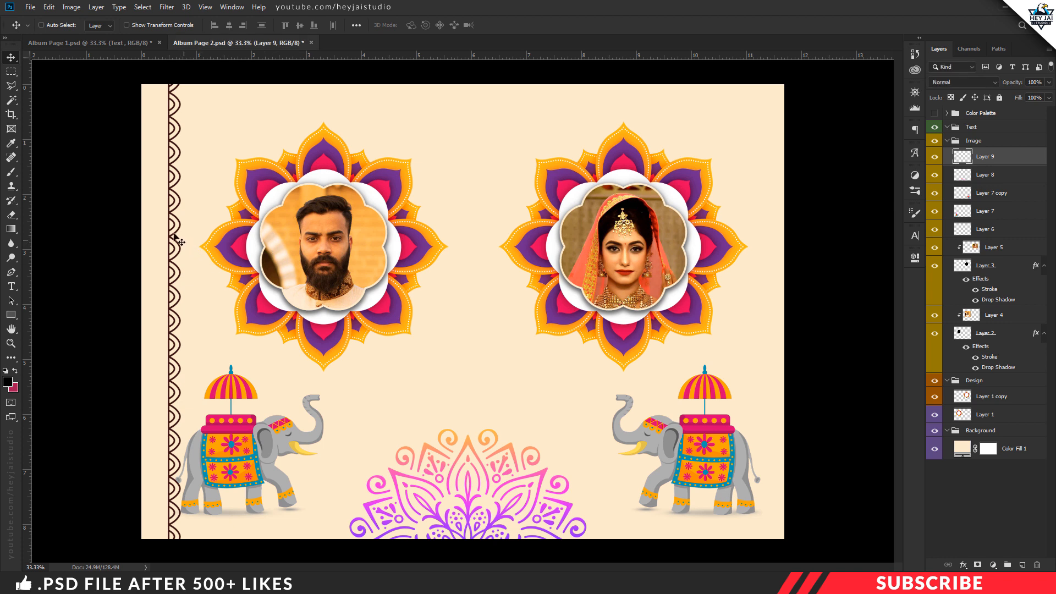
pyautogui.moveTo(177, 236); pyautogui.dragTo(147, 254)
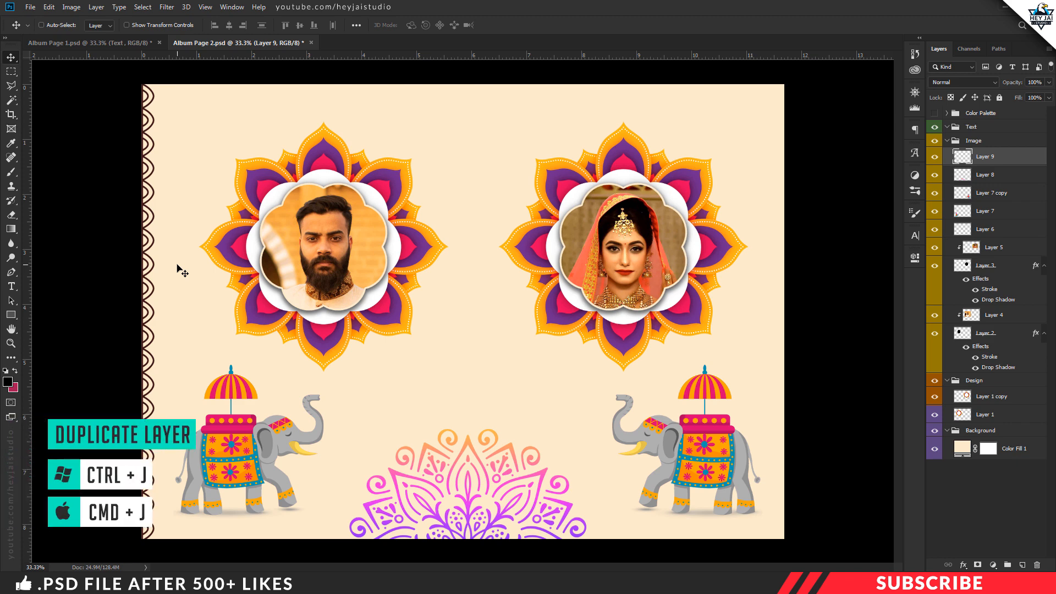
# Duplicate the border strip, flip the copy horizontally and place it along the page's right edge.
pyautogui.hotkey('ctrl', 'j')
pyautogui.moveTo(147, 248); pyautogui.dragTo(465, 253)
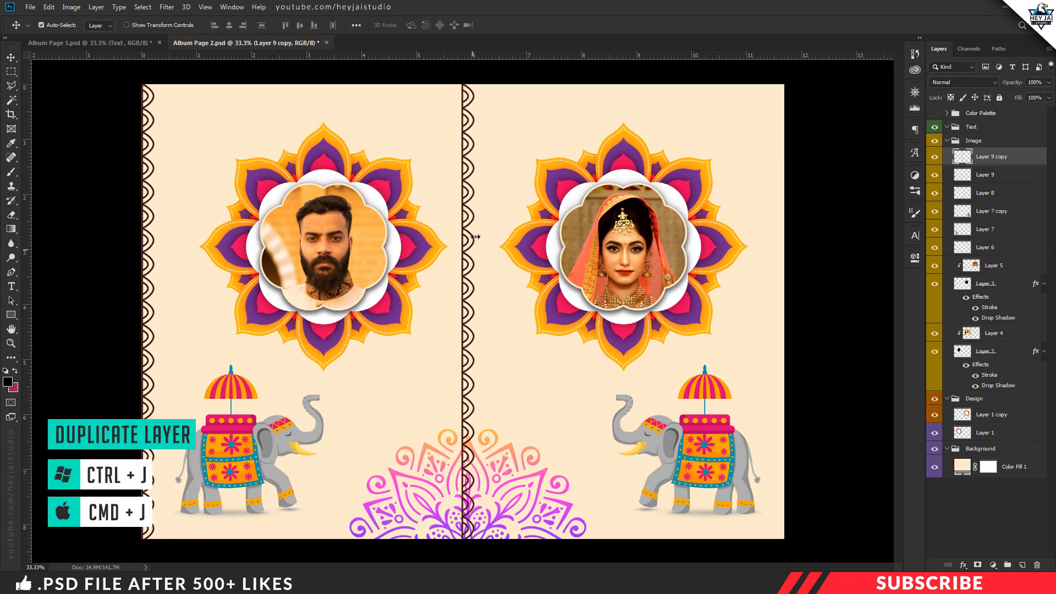
pyautogui.hotkey('ctrl', 't')
pyautogui.rightClick(468, 227)
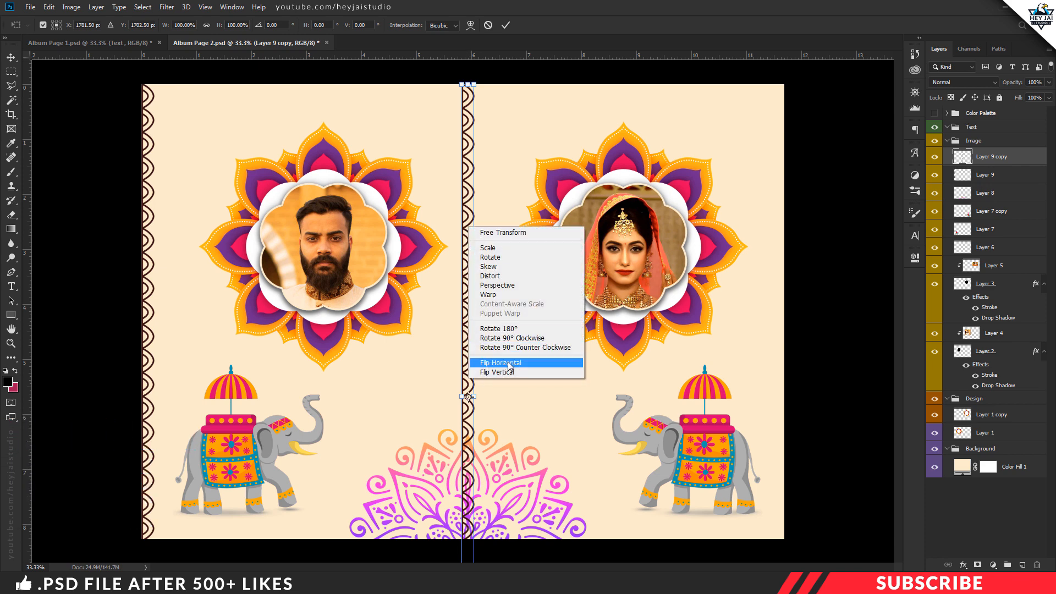
pyautogui.click(509, 363)
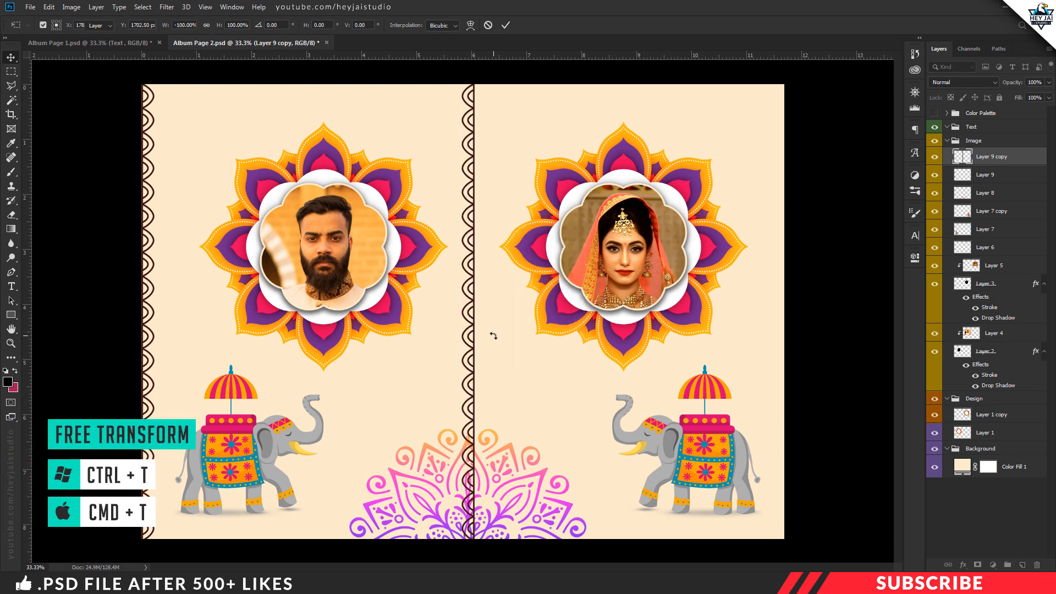
pyautogui.press('Return')
pyautogui.moveTo(478, 306); pyautogui.dragTo(478, 270)
# Duplicate the flipped border strip and rotate the new copy 90° counter-clockwise so it runs horizontally across the page.
pyautogui.hotkey('ctrl', 'j')
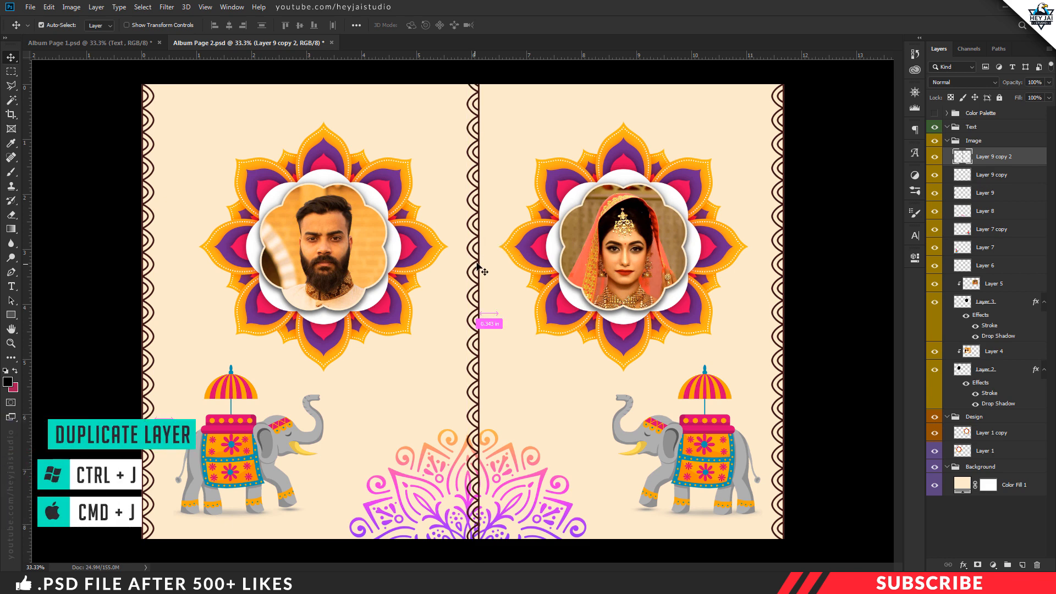
pyautogui.hotkey('ctrl', 't')
pyautogui.rightClick(475, 242)
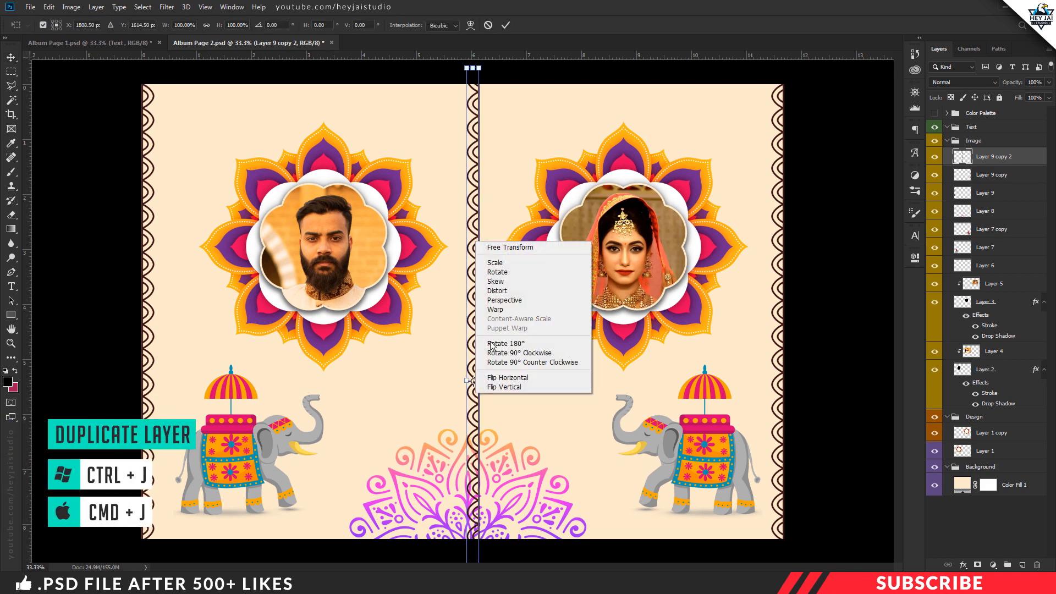
pyautogui.click(499, 362)
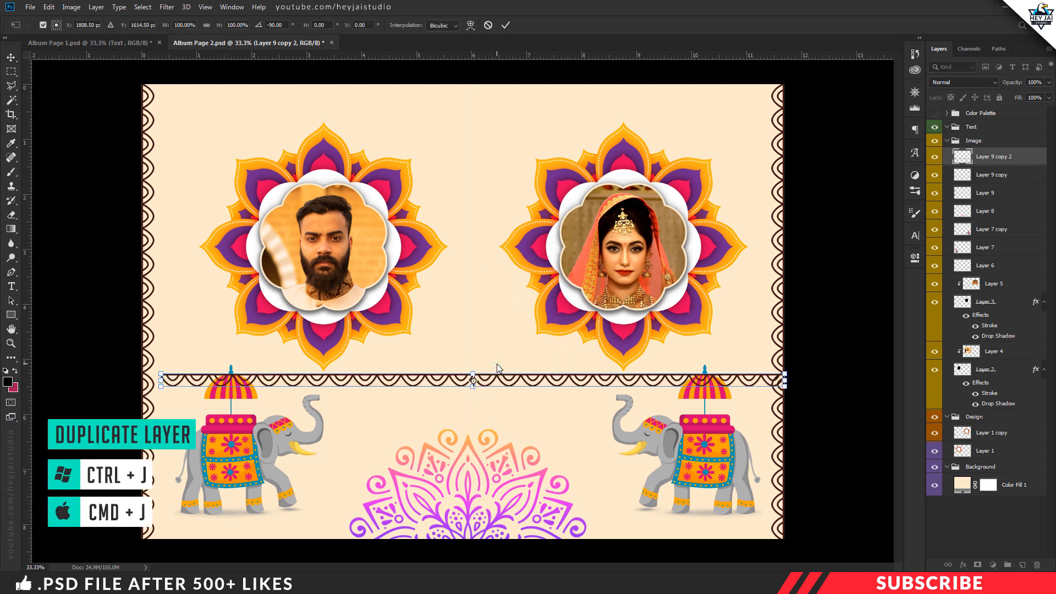
pyautogui.press('Return')
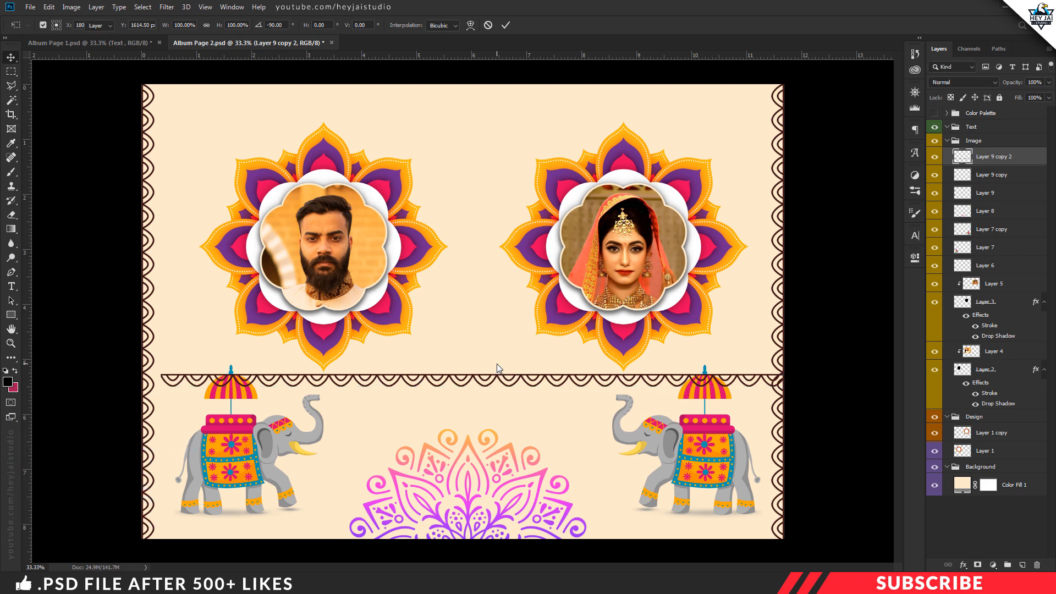